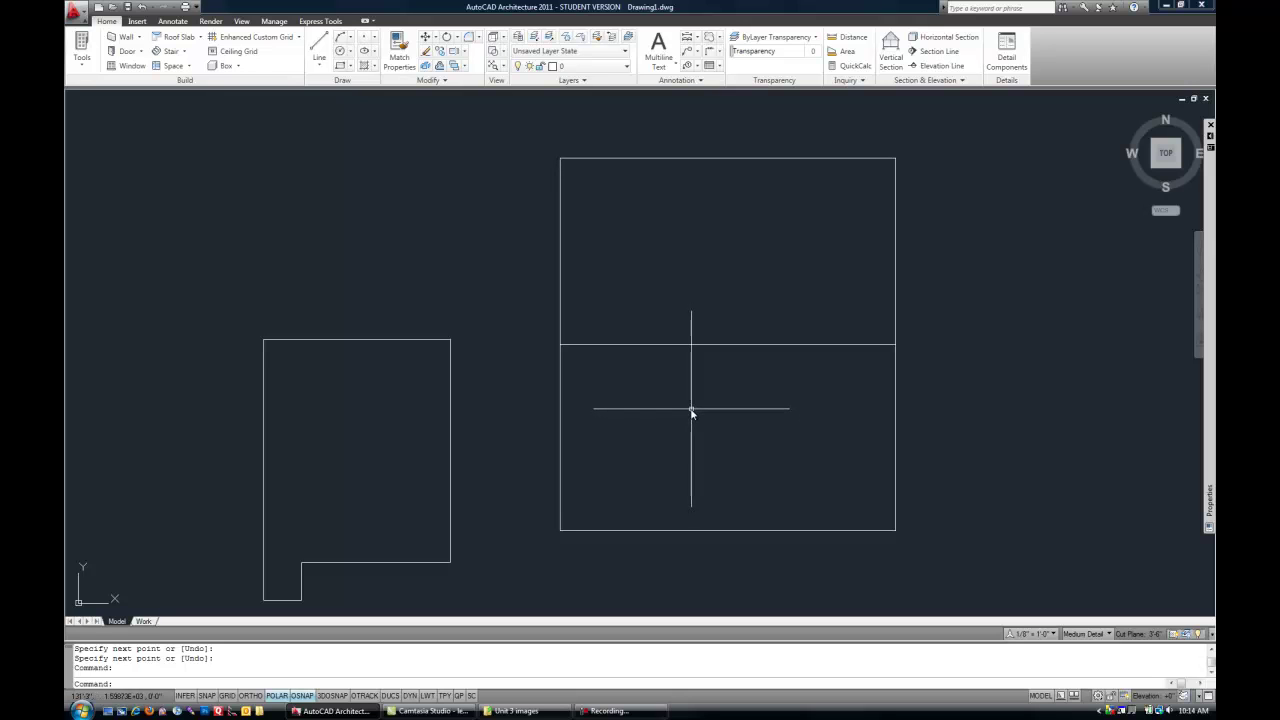
- Draw a circle of 3' radius centred just left of the notched outline
{"action": "scroll", "coordinate": [689, 409], "scroll_direction": "down", "scroll_amount": 1}
{"action": "middle_click_drag", "start_coordinate": [566, 434], "coordinate": [761, 434]}
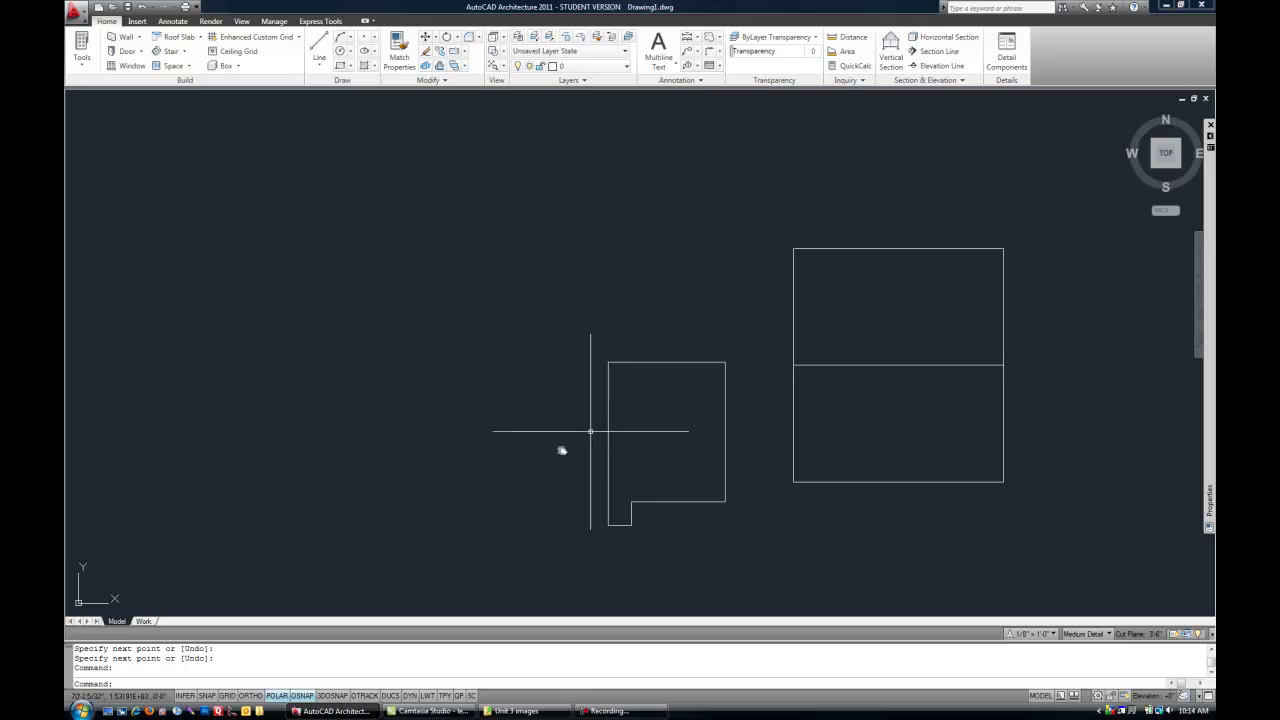
{"action": "scroll", "coordinate": [560, 471], "scroll_direction": "up", "scroll_amount": 1}
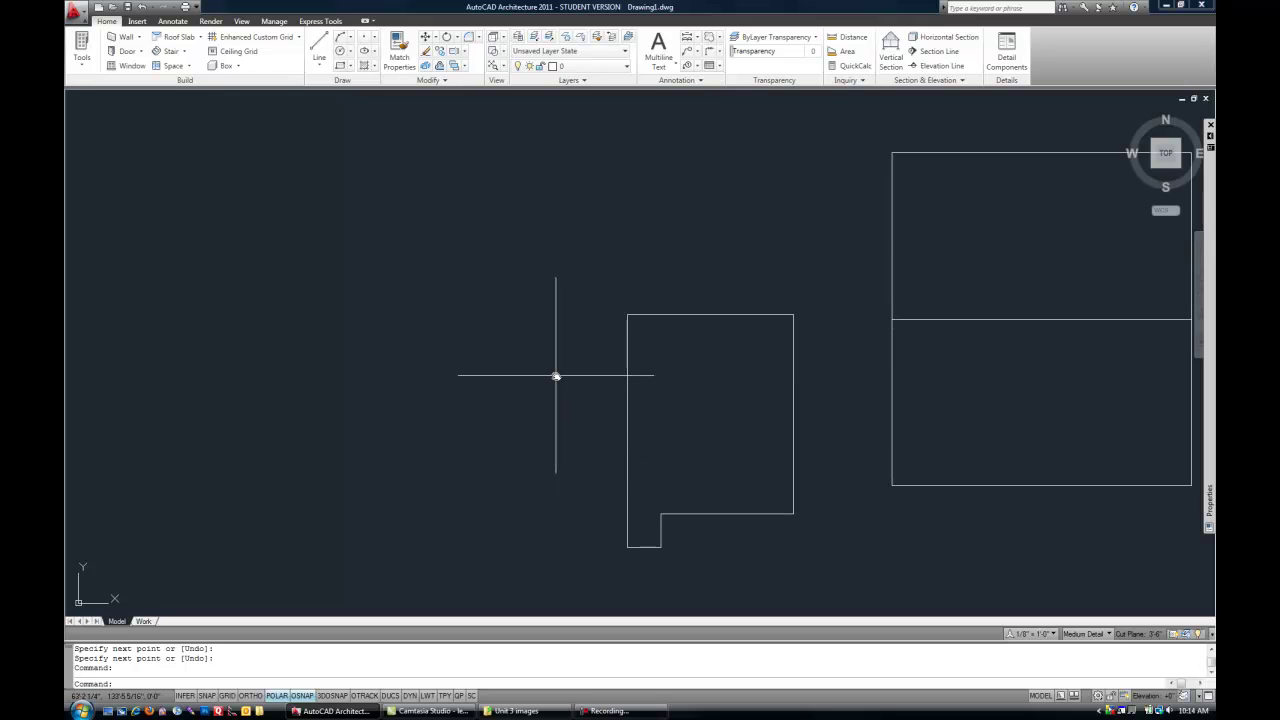
{"action": "key", "text": "Return"}
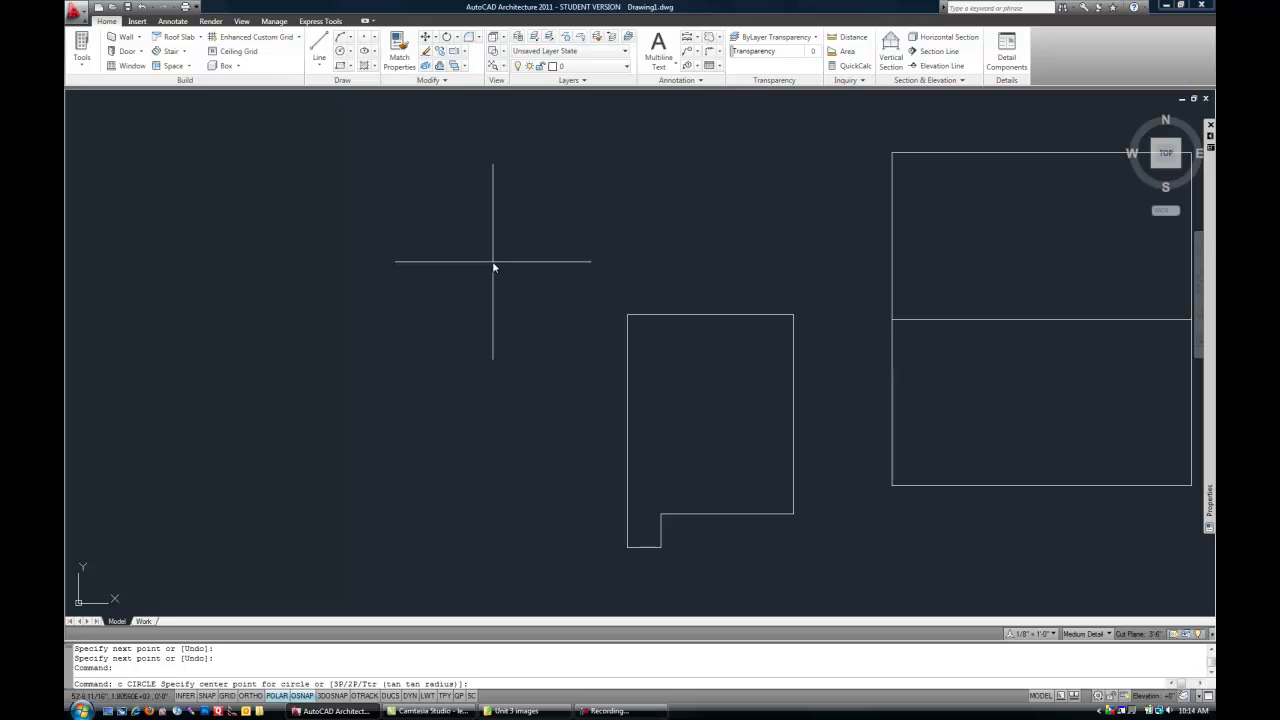
{"action": "left_click", "coordinate": [529, 316]}
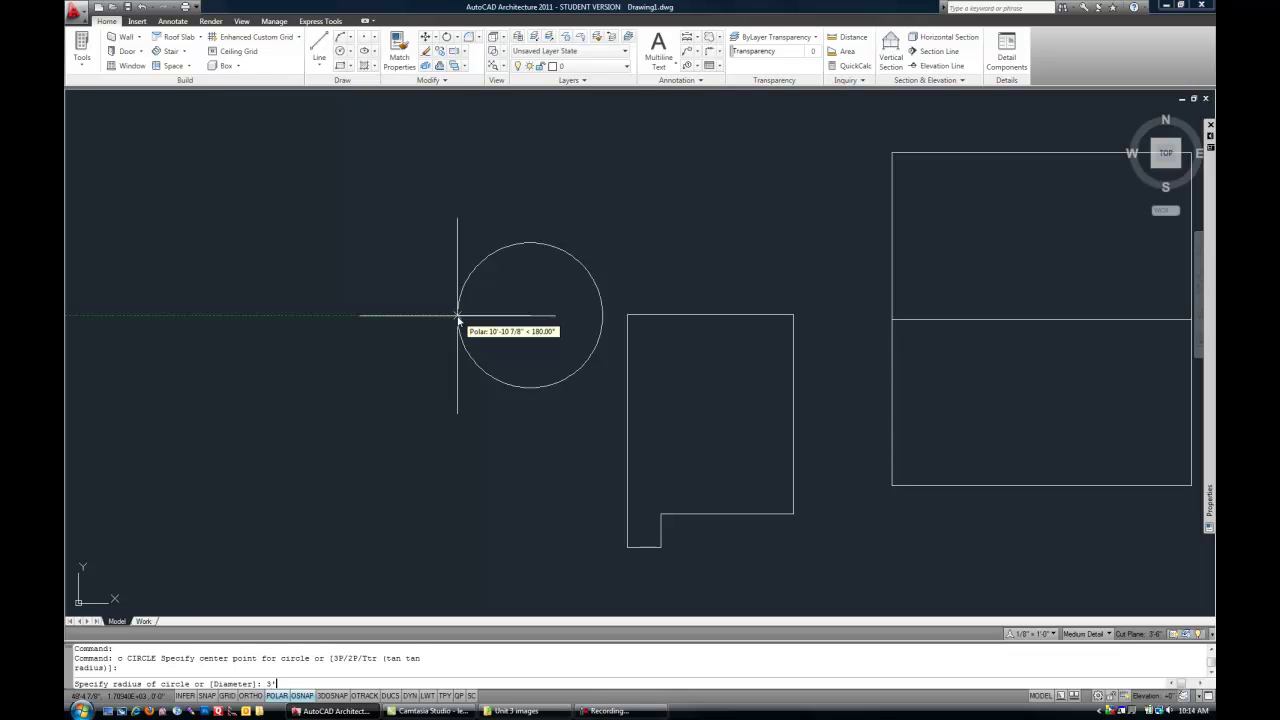
{"action": "key", "text": "Return"}
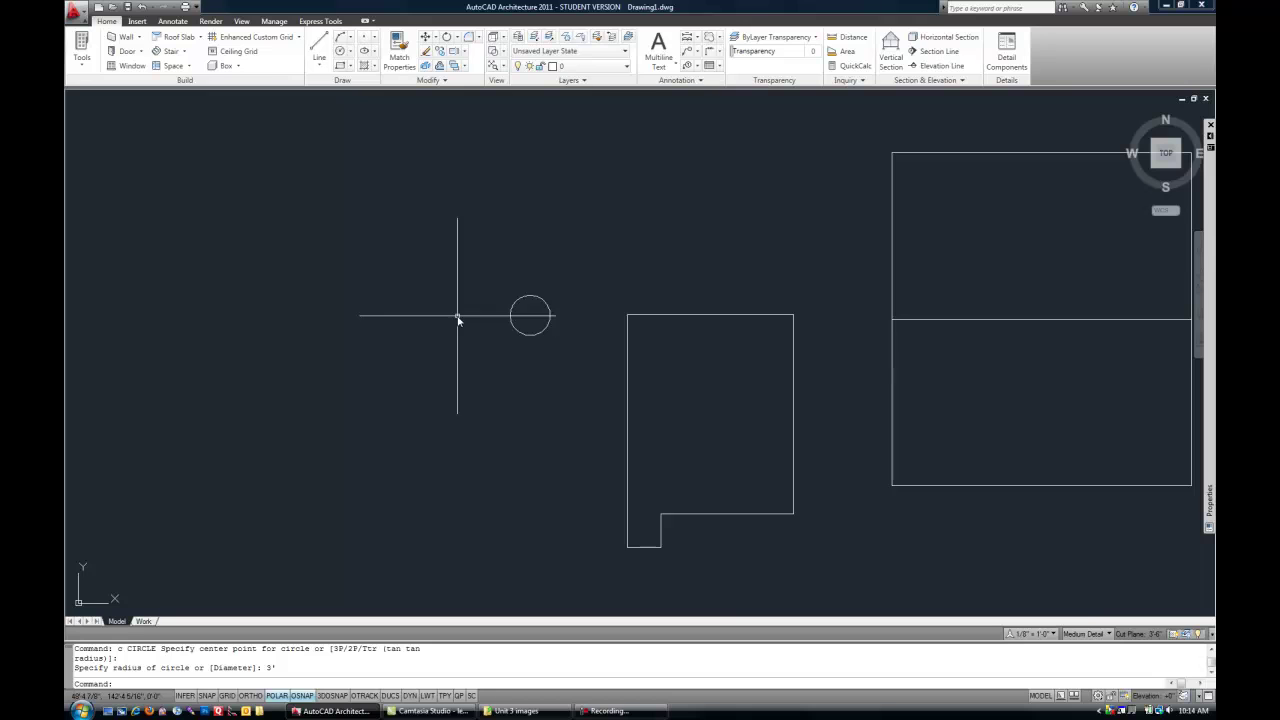
- Draw a 5'-radius circle centred on the outline's top-left corner
{"action": "scroll", "coordinate": [510, 343], "scroll_direction": "up", "scroll_amount": 3}
{"action": "key", "text": "Return"}
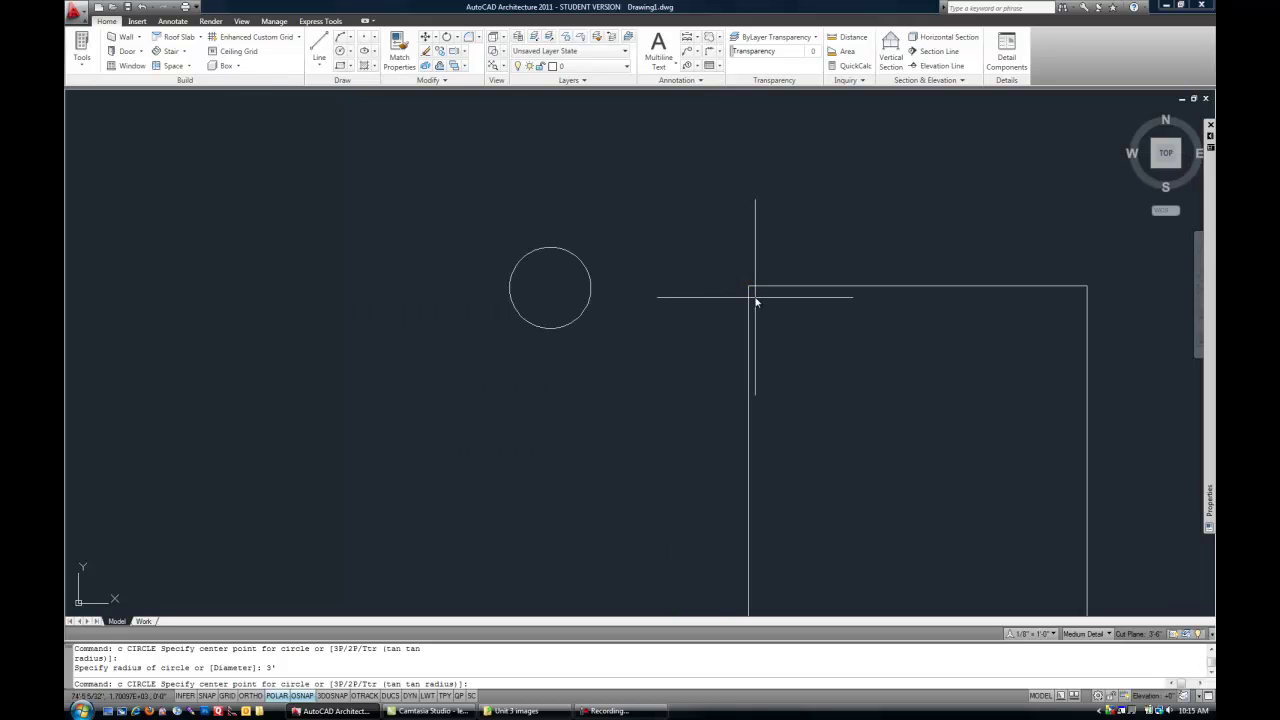
{"action": "left_click", "coordinate": [748, 287]}
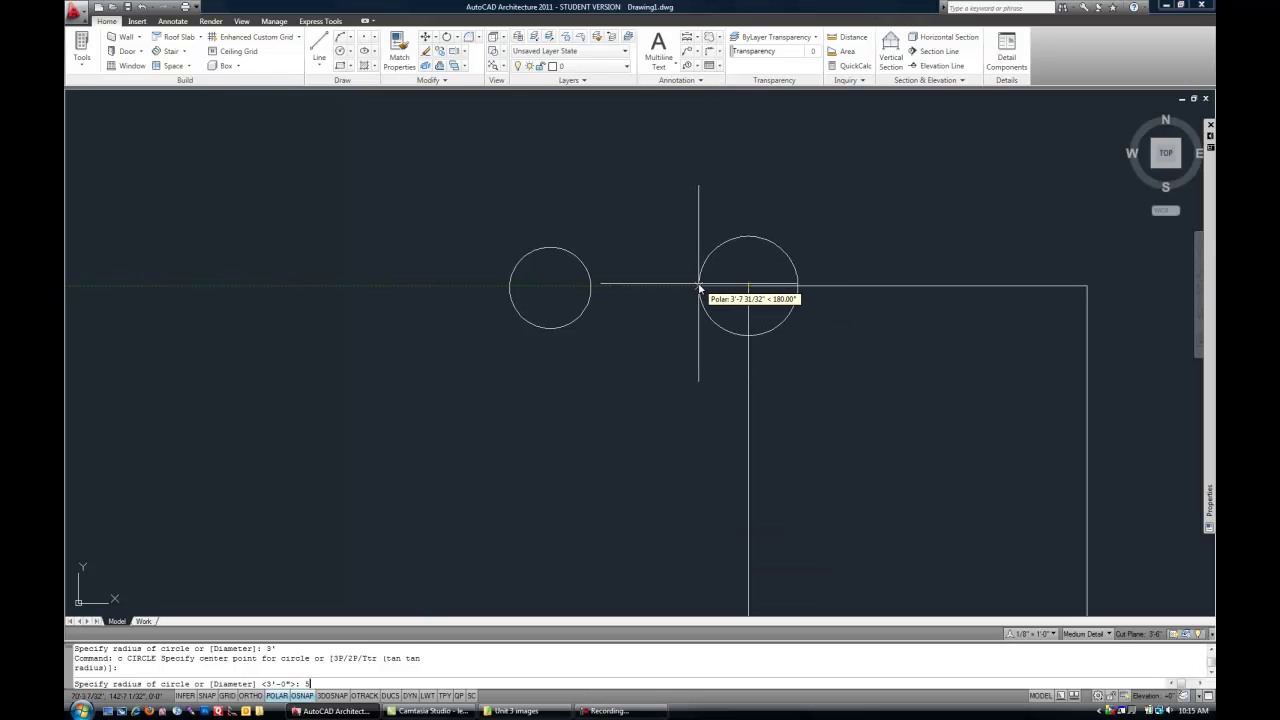
{"action": "key", "text": "Return"}
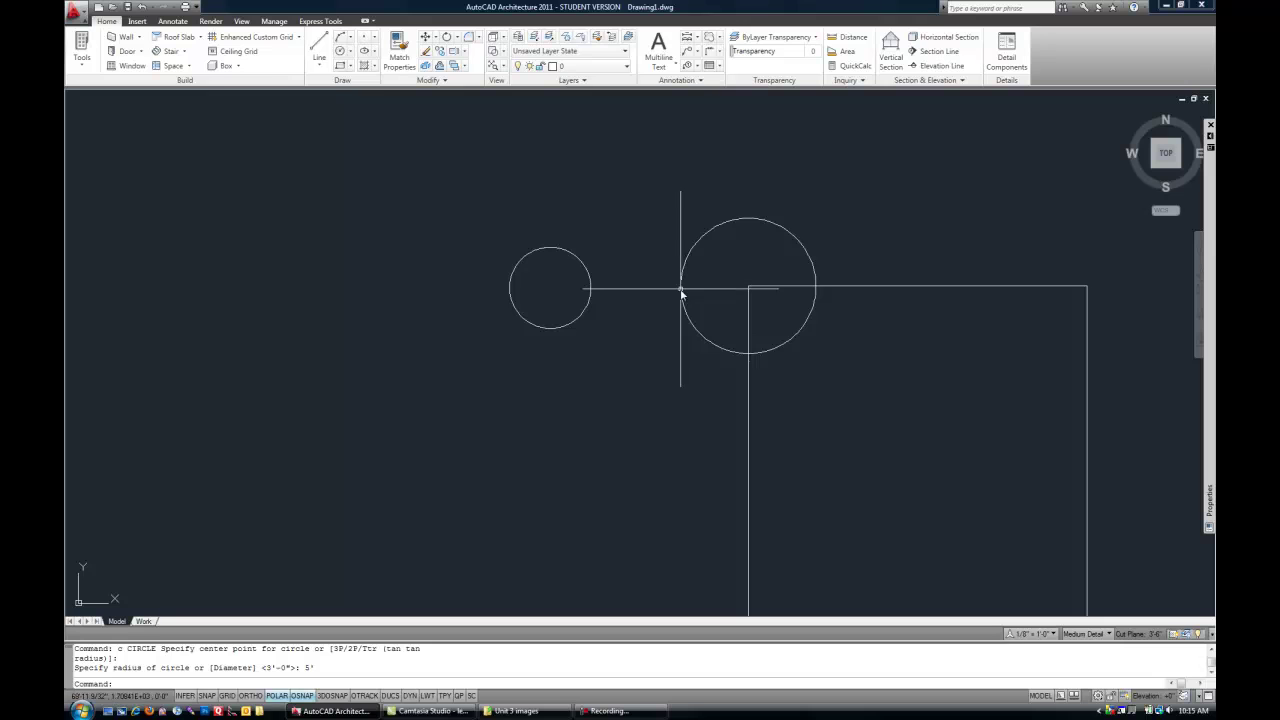
{"action": "scroll", "coordinate": [690, 310], "scroll_direction": "down", "scroll_amount": 2}
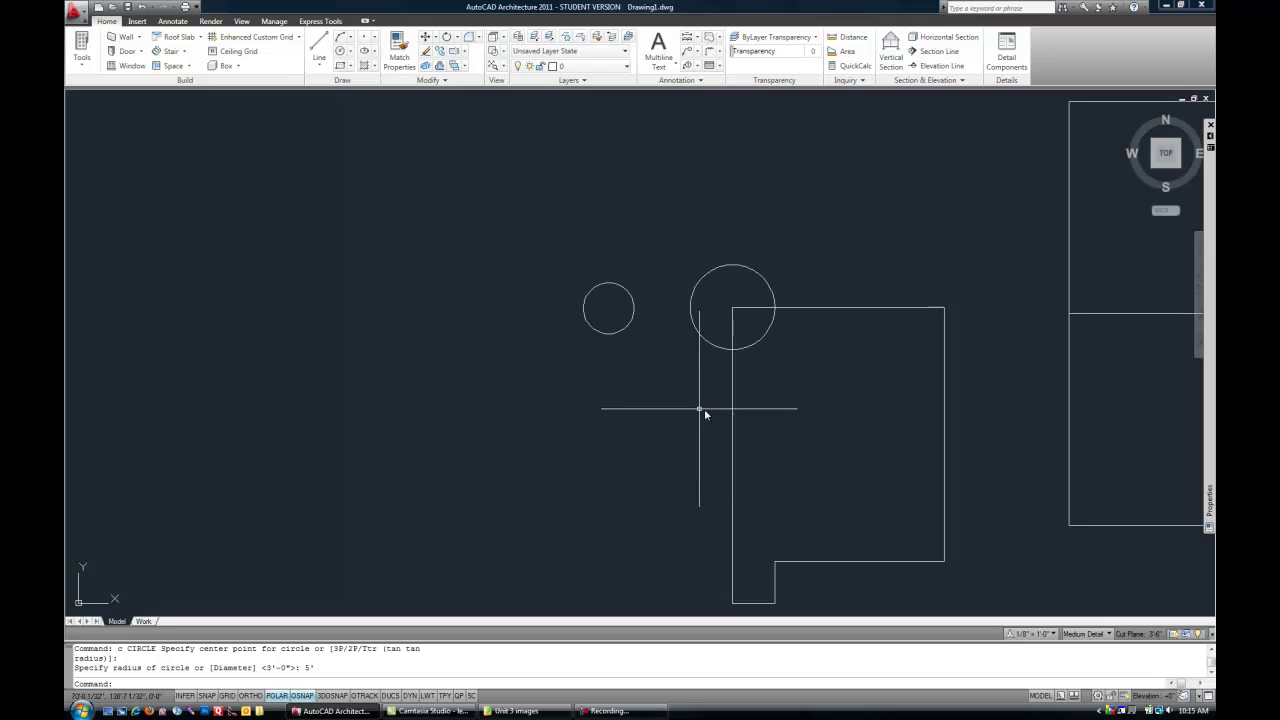
{"action": "middle_click_drag", "start_coordinate": [697, 409], "coordinate": [509, 386]}
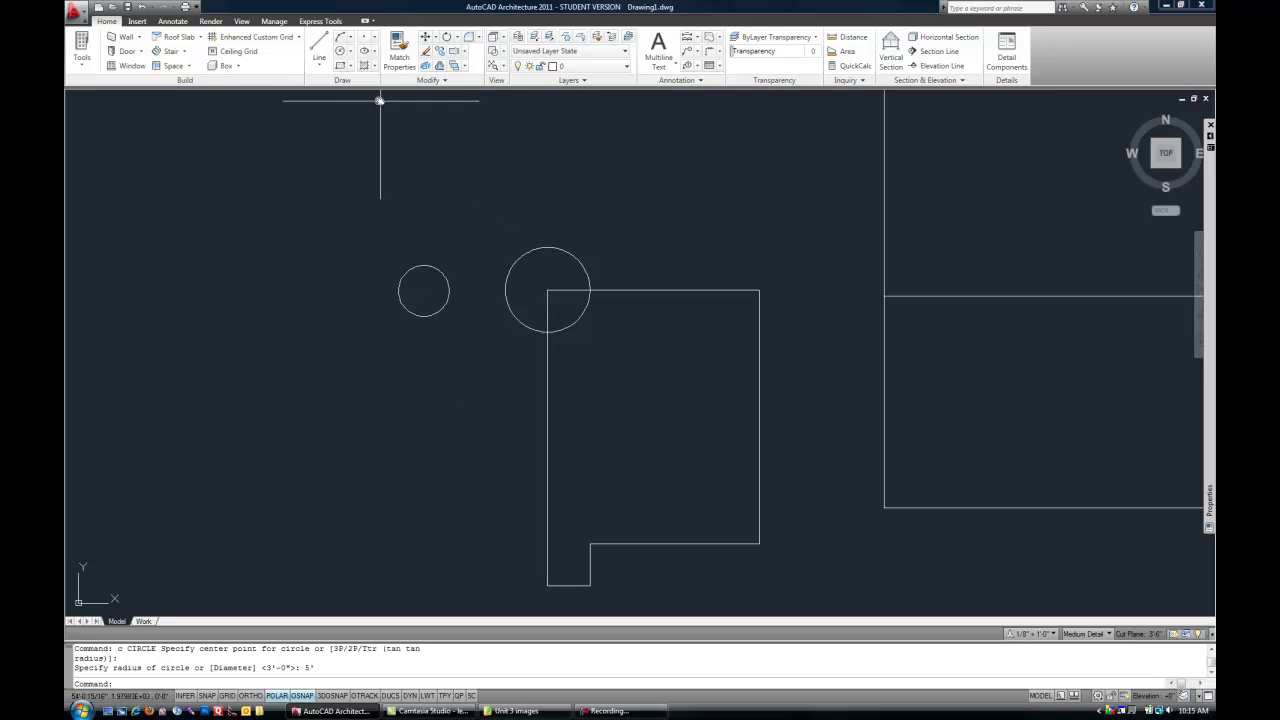
- Draw a large three-point arc curving left from above the circles down to the bottom
{"action": "type", "text": "a"}
{"action": "key", "text": "Return"}
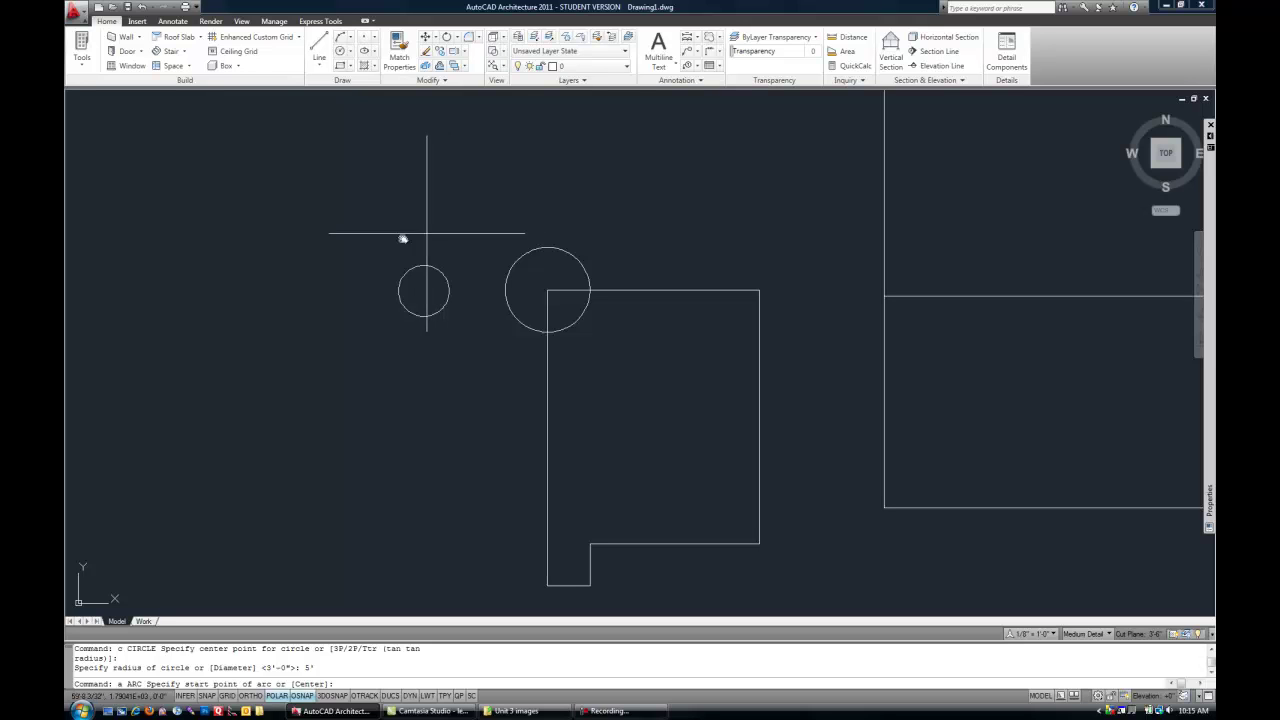
{"action": "mouse_move", "coordinate": [350, 288]}
{"action": "middle_mouse_down"}
{"action": "mouse_move", "coordinate": [483, 280]}
{"action": "mouse_move", "coordinate": [629, 298]}
{"action": "middle_mouse_up"}
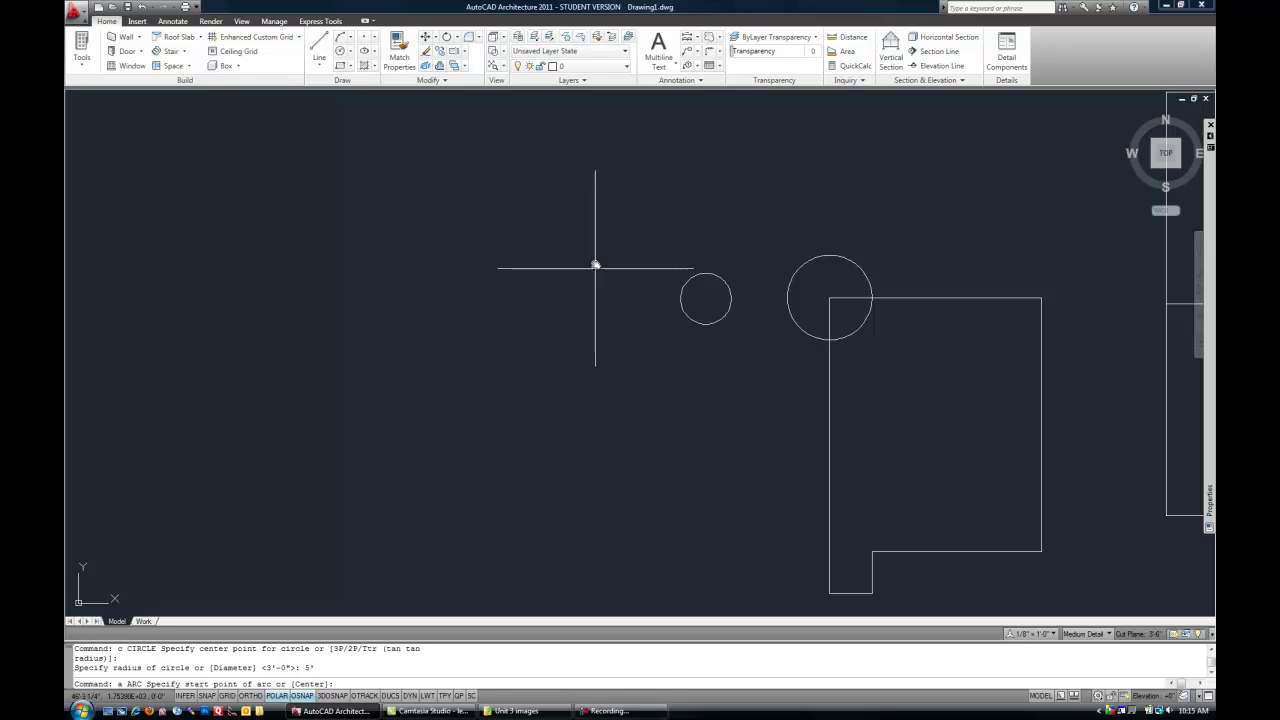
{"action": "left_click", "coordinate": [620, 177]}
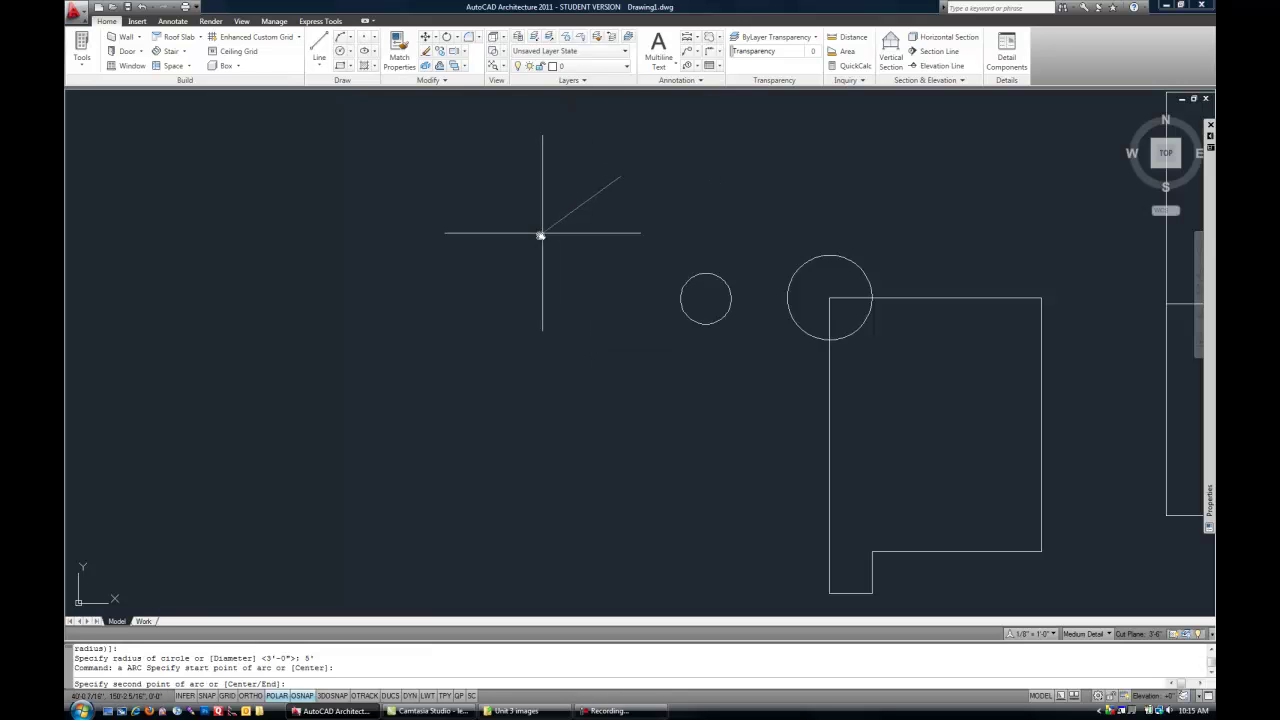
{"action": "left_click", "coordinate": [500, 264]}
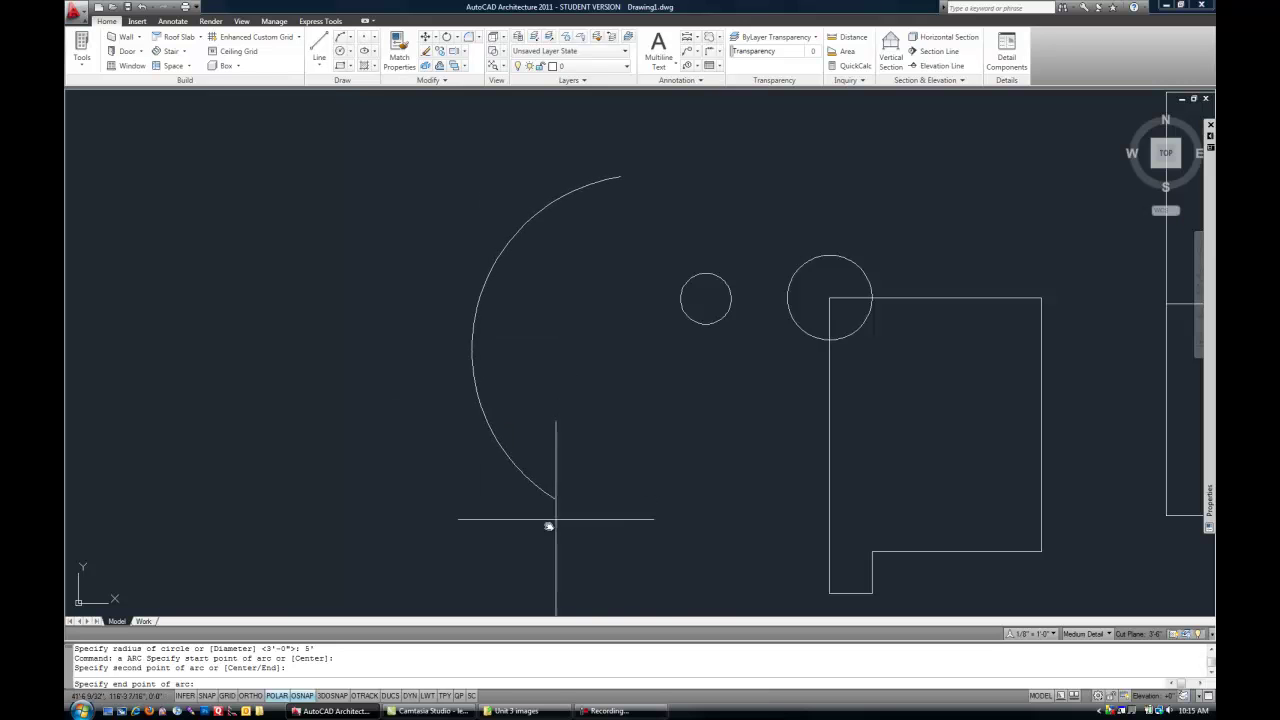
{"action": "left_click", "coordinate": [514, 515]}
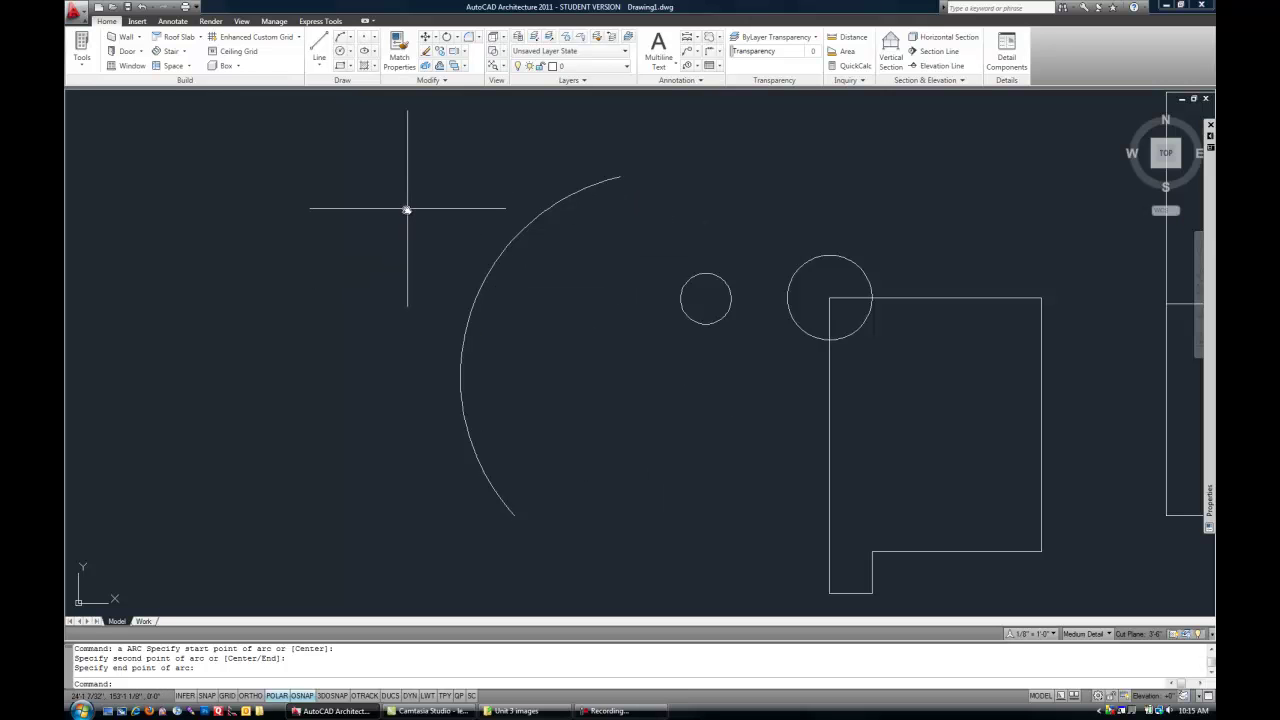
- Draw a nearly straight three-point arc further left, running top to bottom
{"action": "key", "text": "Return"}
{"action": "left_click", "coordinate": [376, 193]}
{"action": "left_click", "coordinate": [375, 337]}
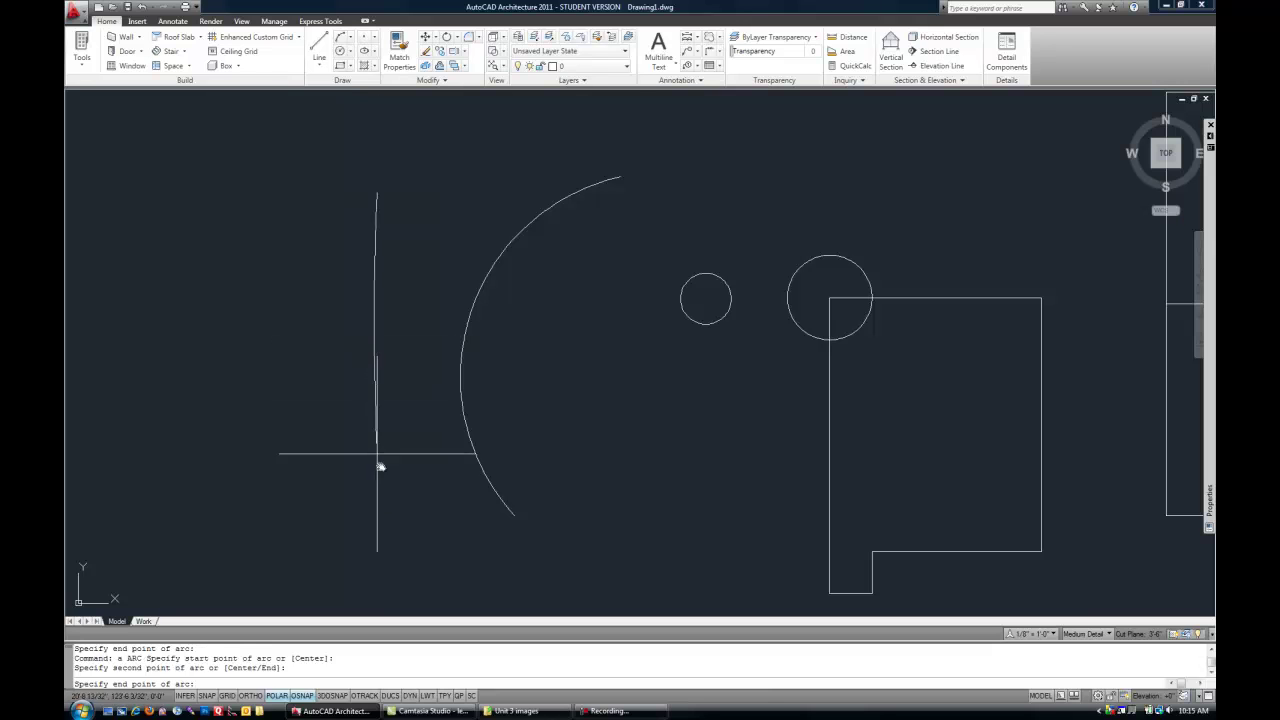
{"action": "left_click", "coordinate": [377, 519]}
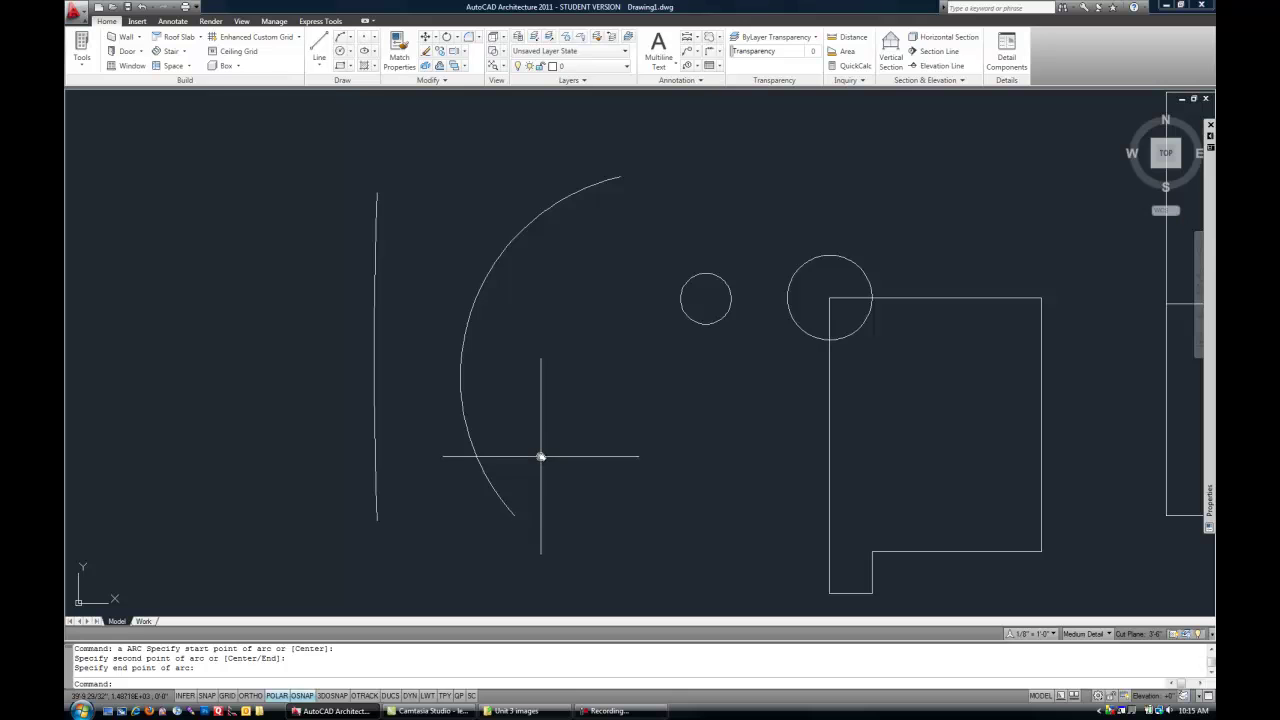
- Draw a smaller inner arc from near the small circle down to the bottom
{"action": "type", "text": "a"}
{"action": "key", "text": "Return"}
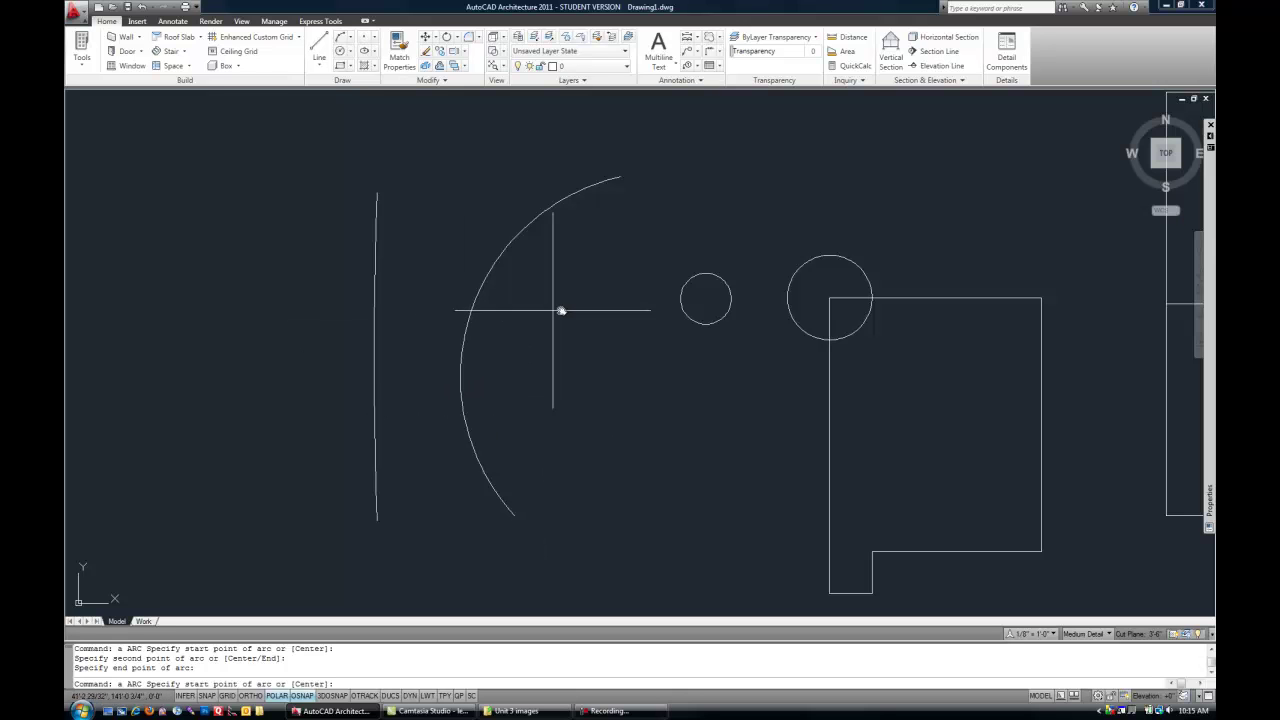
{"action": "left_click", "coordinate": [560, 309]}
{"action": "left_click", "coordinate": [508, 400]}
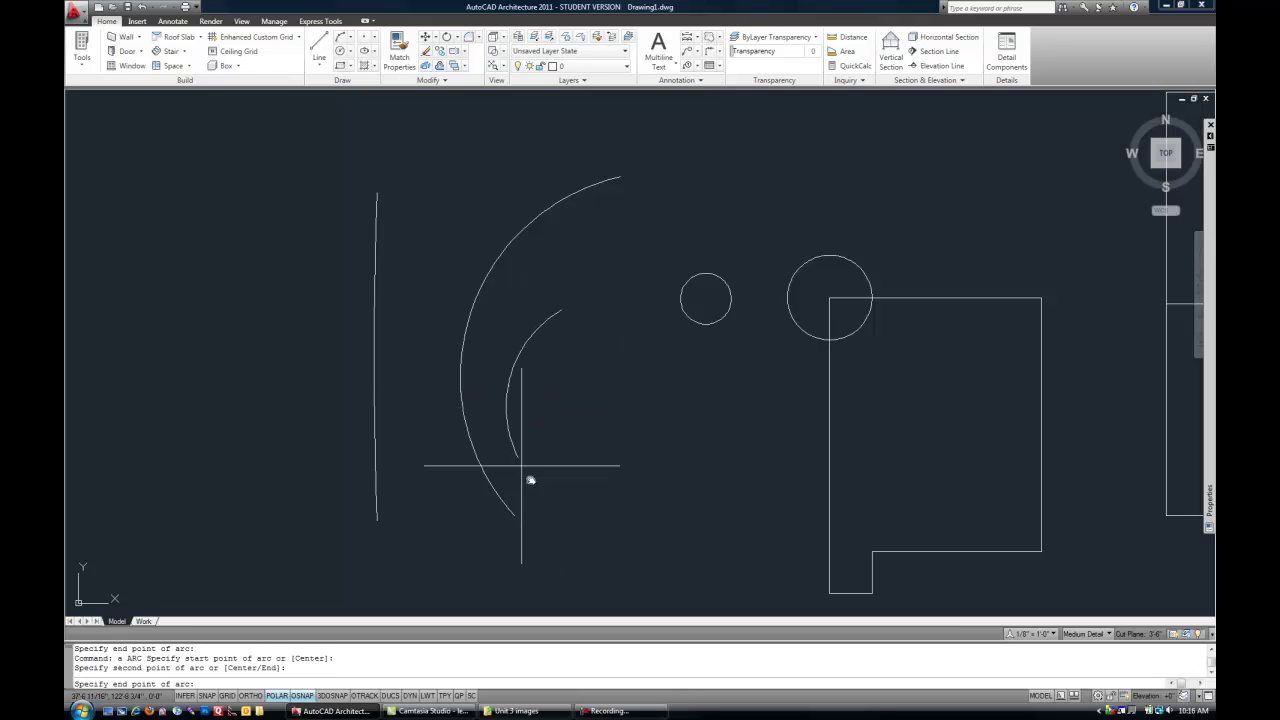
{"action": "left_click", "coordinate": [657, 564]}
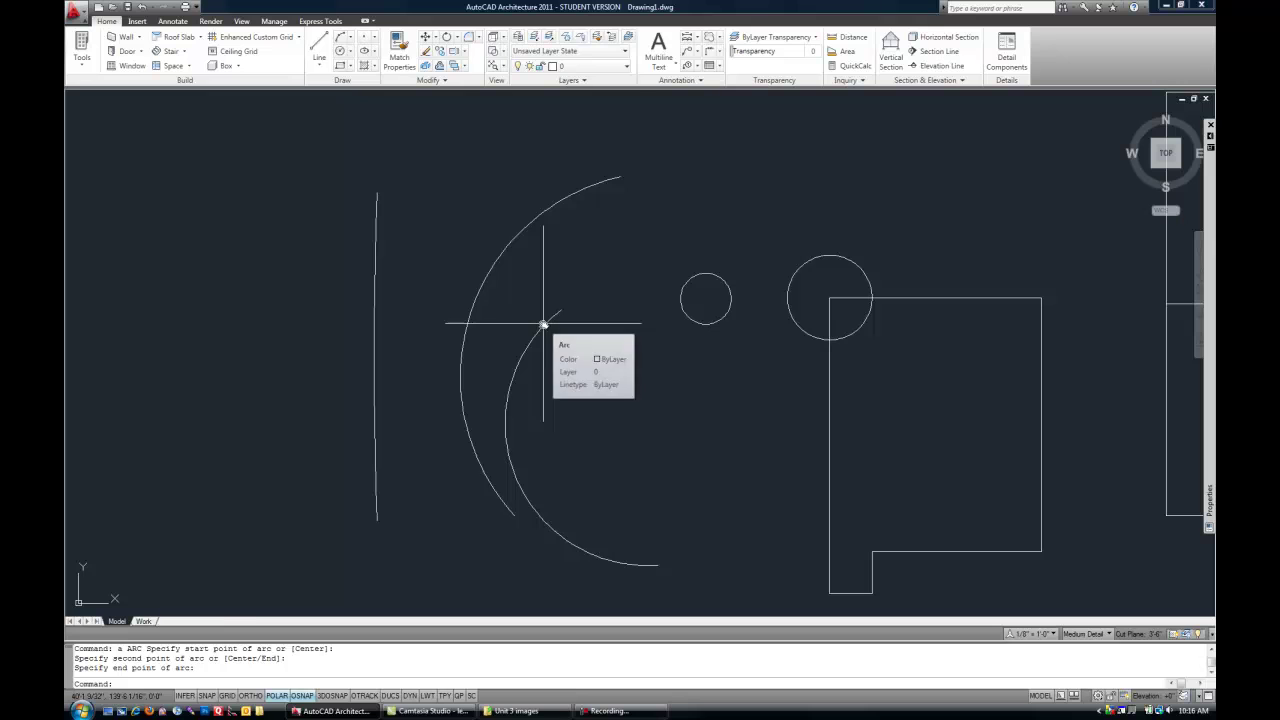
- Grip-stretch the inner arc's top endpoint until it meets the large arc
{"action": "left_click", "coordinate": [543, 324]}
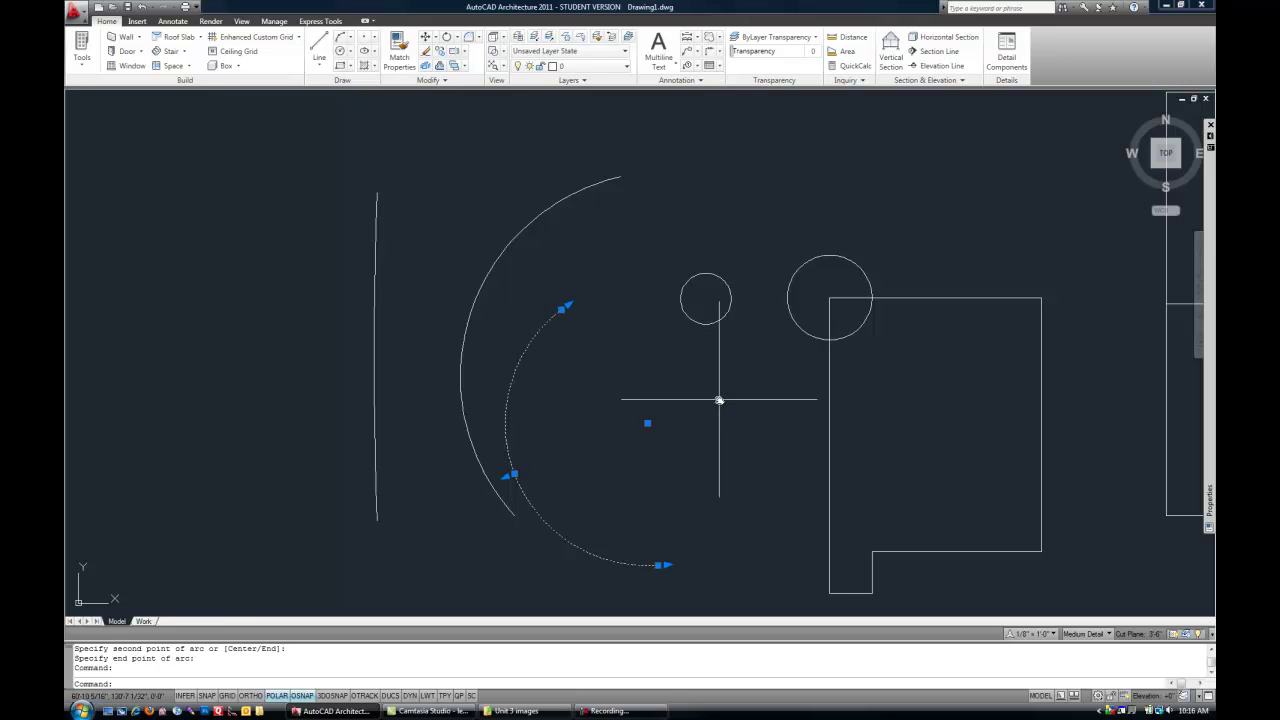
{"action": "scroll", "coordinate": [714, 534], "scroll_direction": "up", "scroll_amount": 2}
{"action": "middle_click_drag", "start_coordinate": [714, 536], "coordinate": [698, 513]}
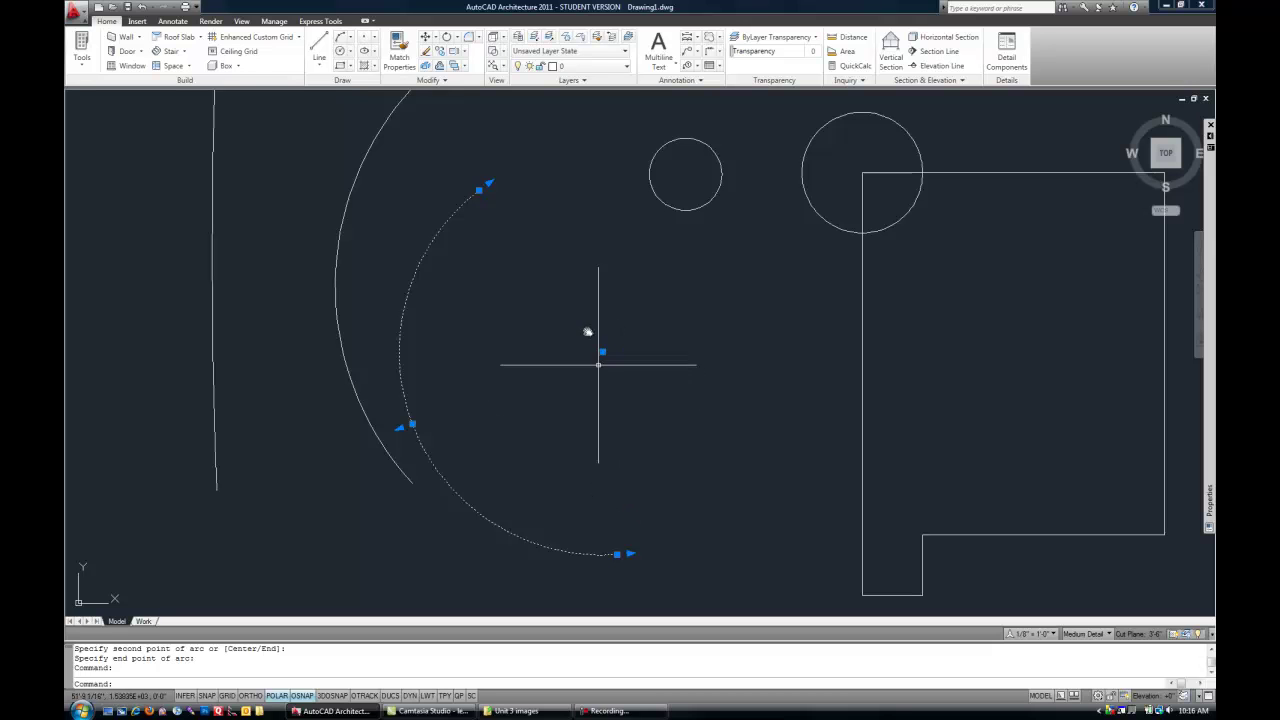
{"action": "left_click", "coordinate": [479, 188]}
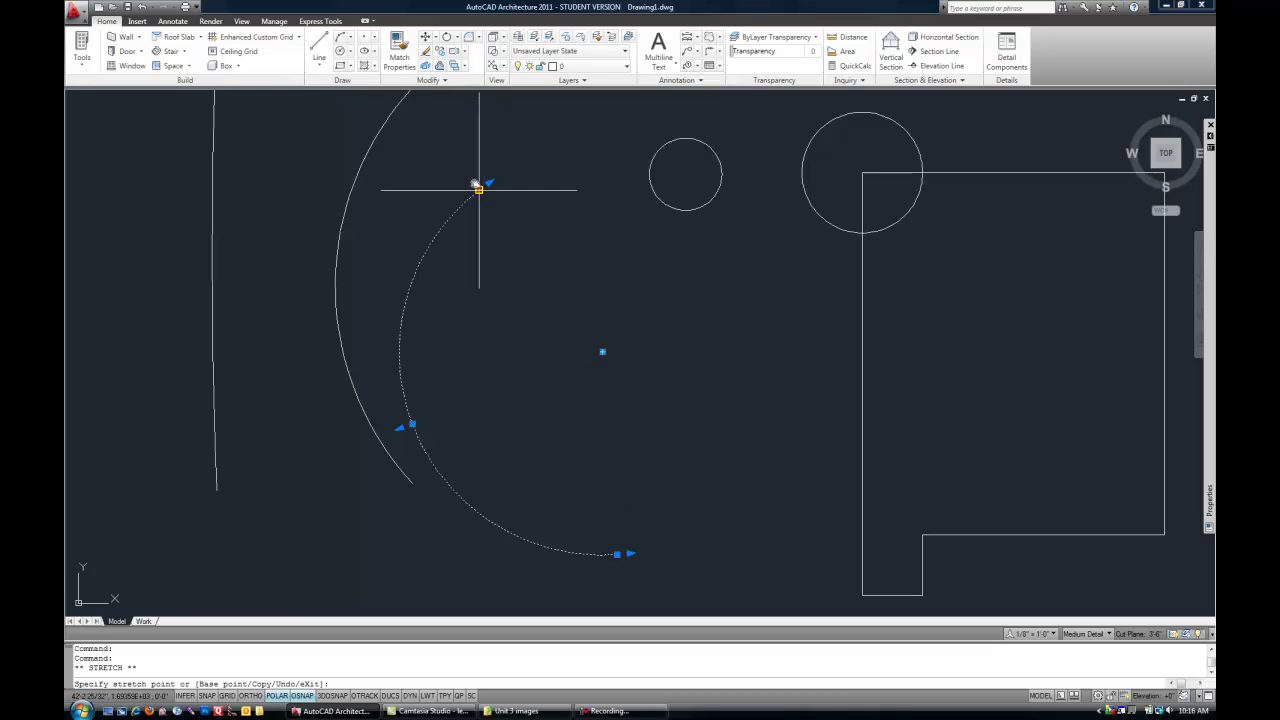
{"action": "left_click", "coordinate": [457, 129]}
{"action": "left_click", "coordinate": [454, 126]}
{"action": "left_click", "coordinate": [480, 171]}
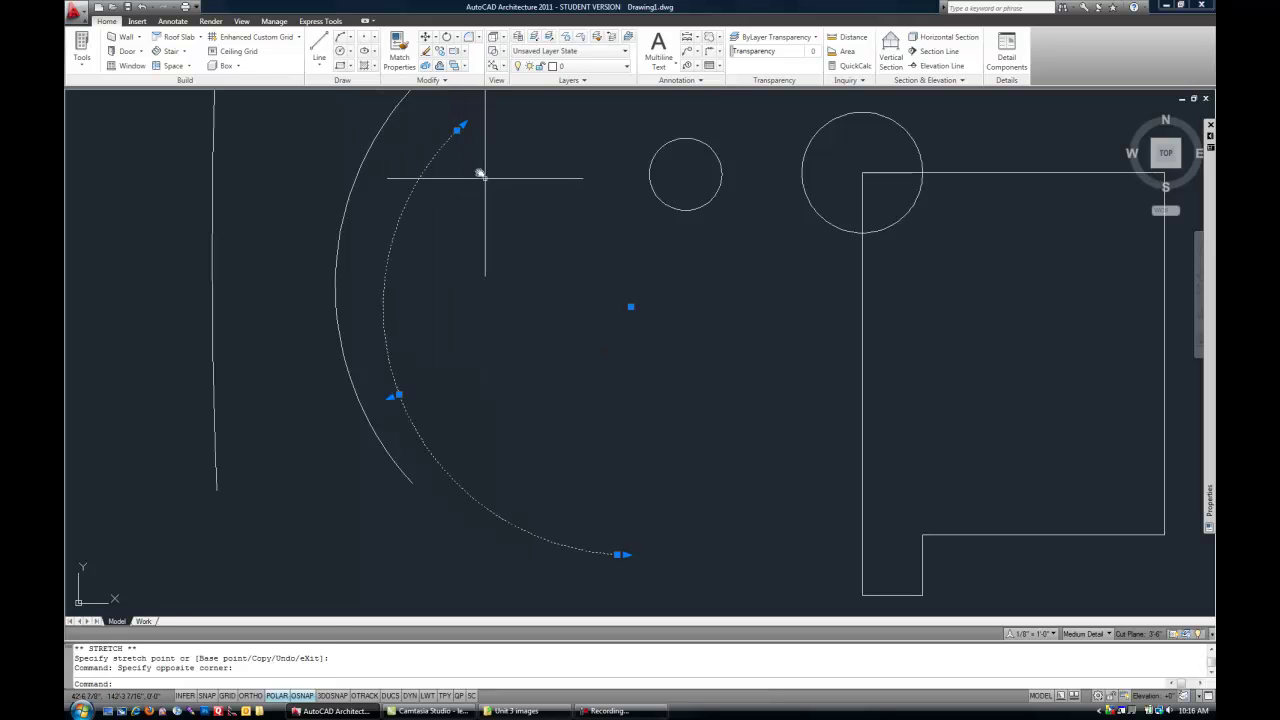
{"action": "left_click", "coordinate": [459, 131]}
{"action": "left_click", "coordinate": [507, 174]}
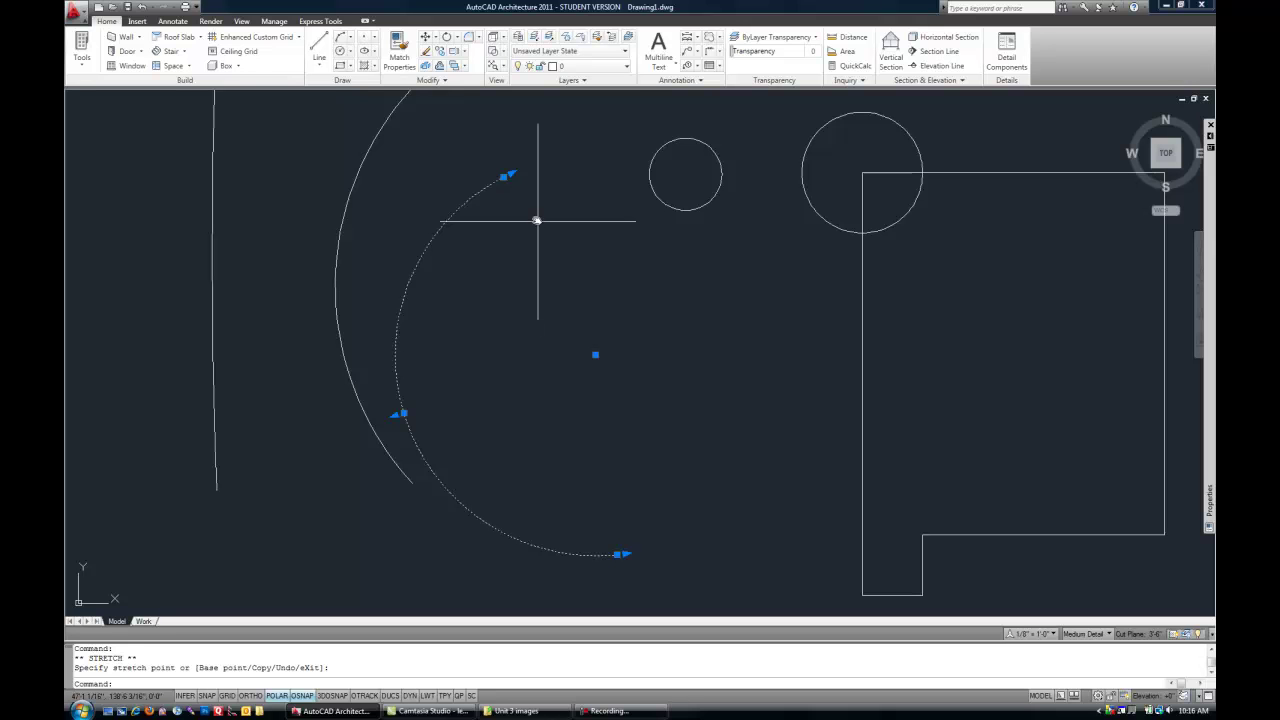
{"action": "left_click", "coordinate": [512, 175]}
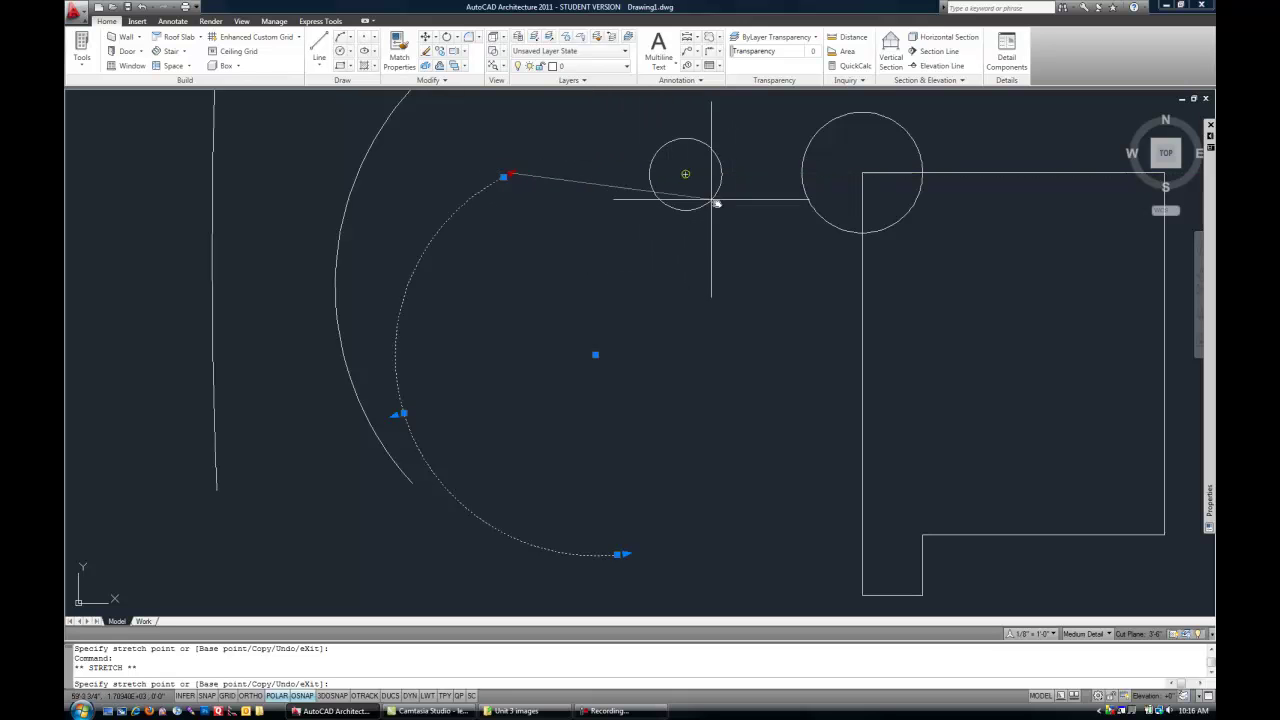
{"action": "left_click", "coordinate": [601, 175]}
{"action": "left_click", "coordinate": [597, 156]}
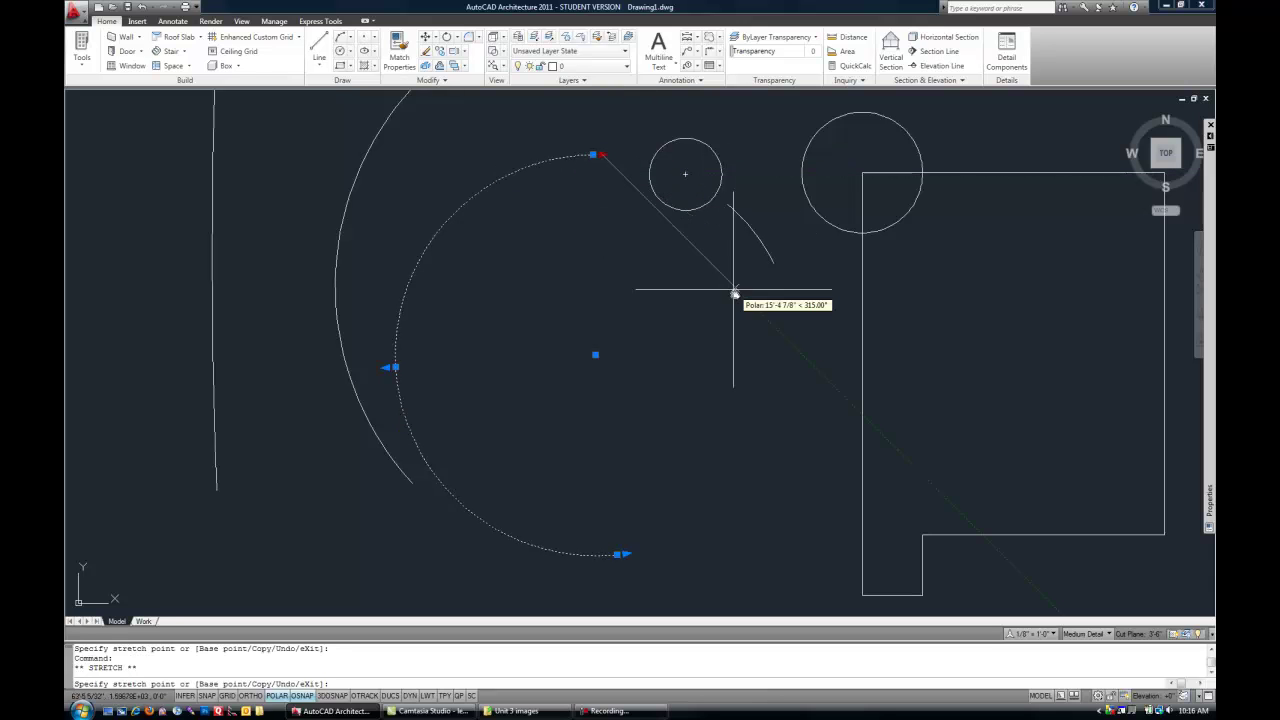
{"action": "left_click", "coordinate": [494, 189]}
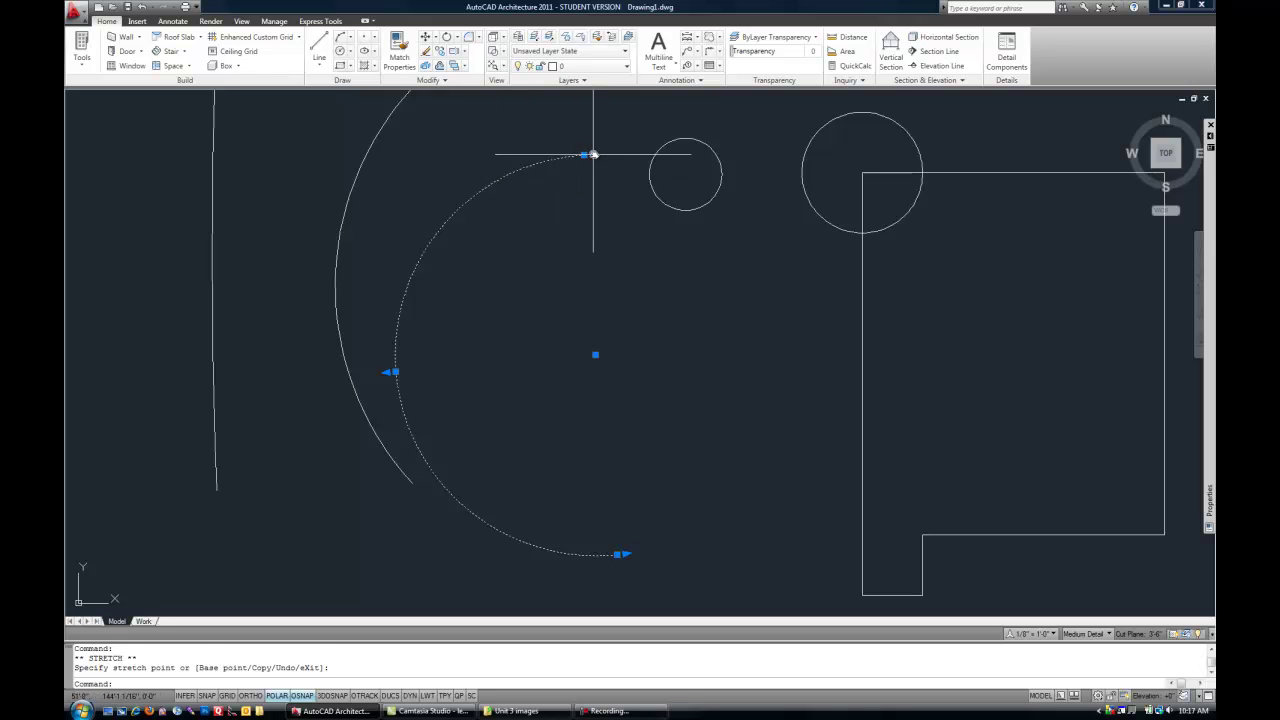
{"action": "left_click", "coordinate": [588, 155]}
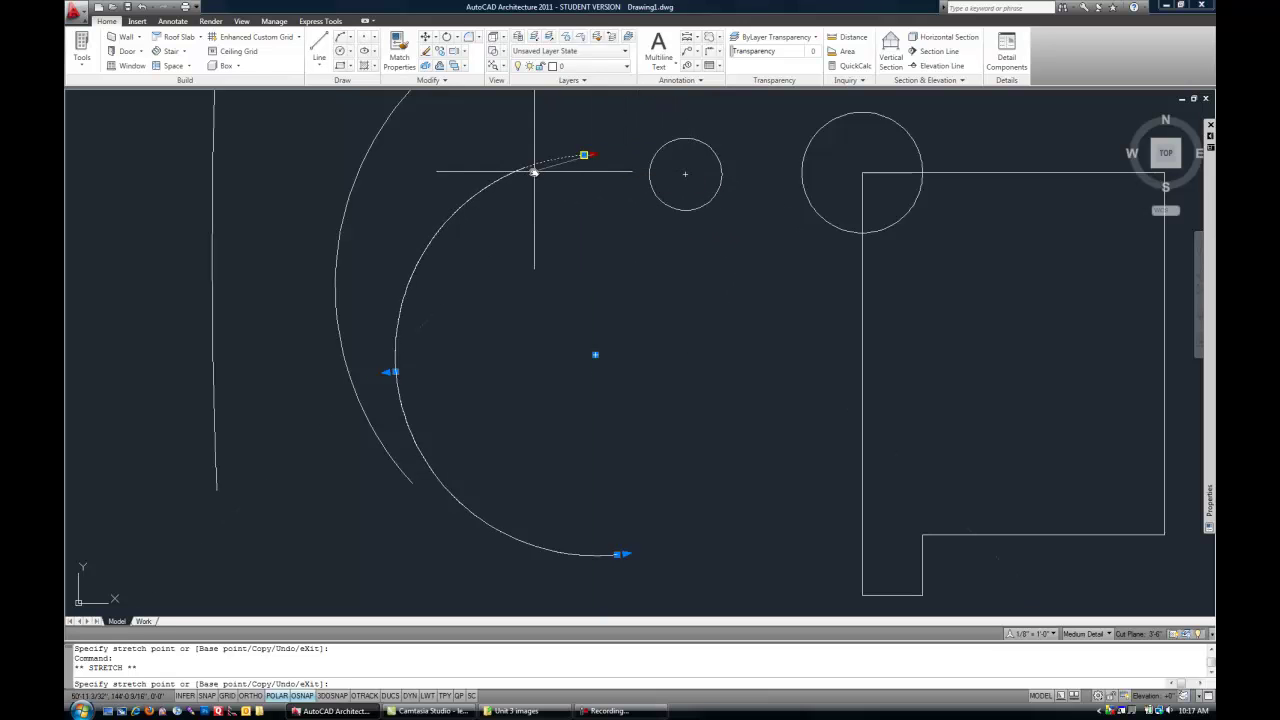
{"action": "left_click", "coordinate": [452, 213]}
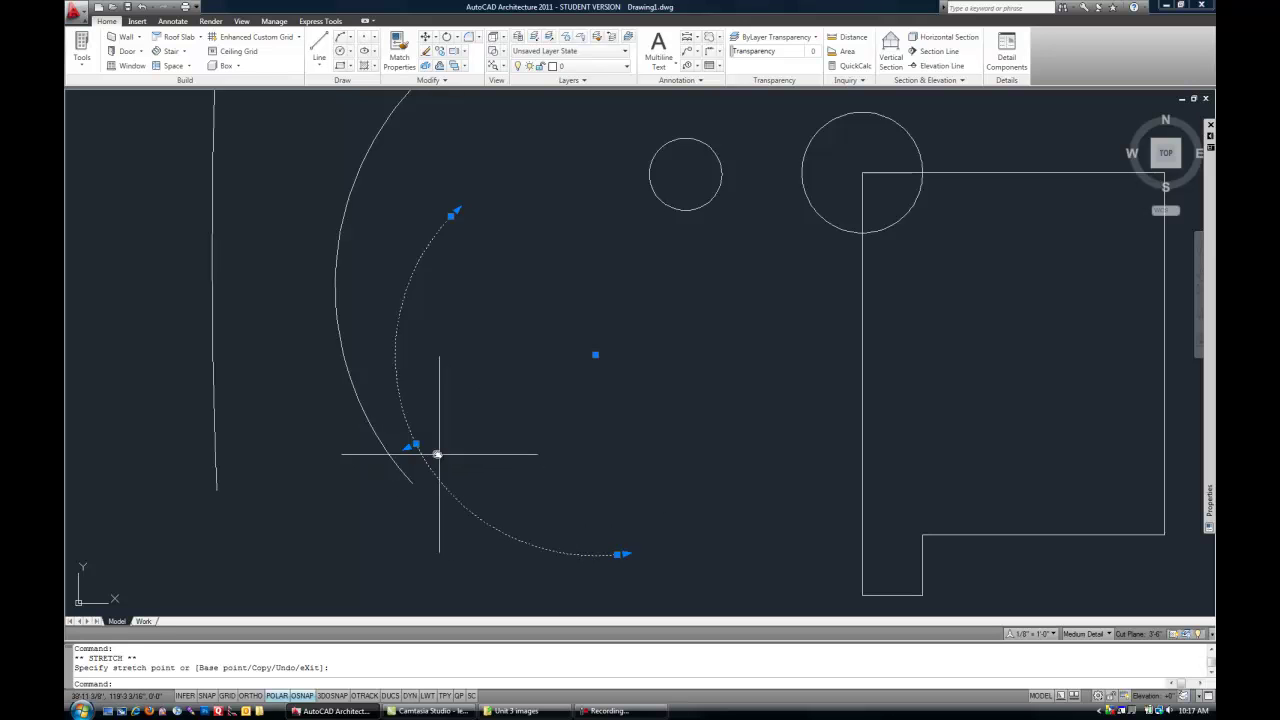
- Adjust the inner arc's midpoint grip to settle its curvature
{"action": "left_click", "coordinate": [415, 444]}
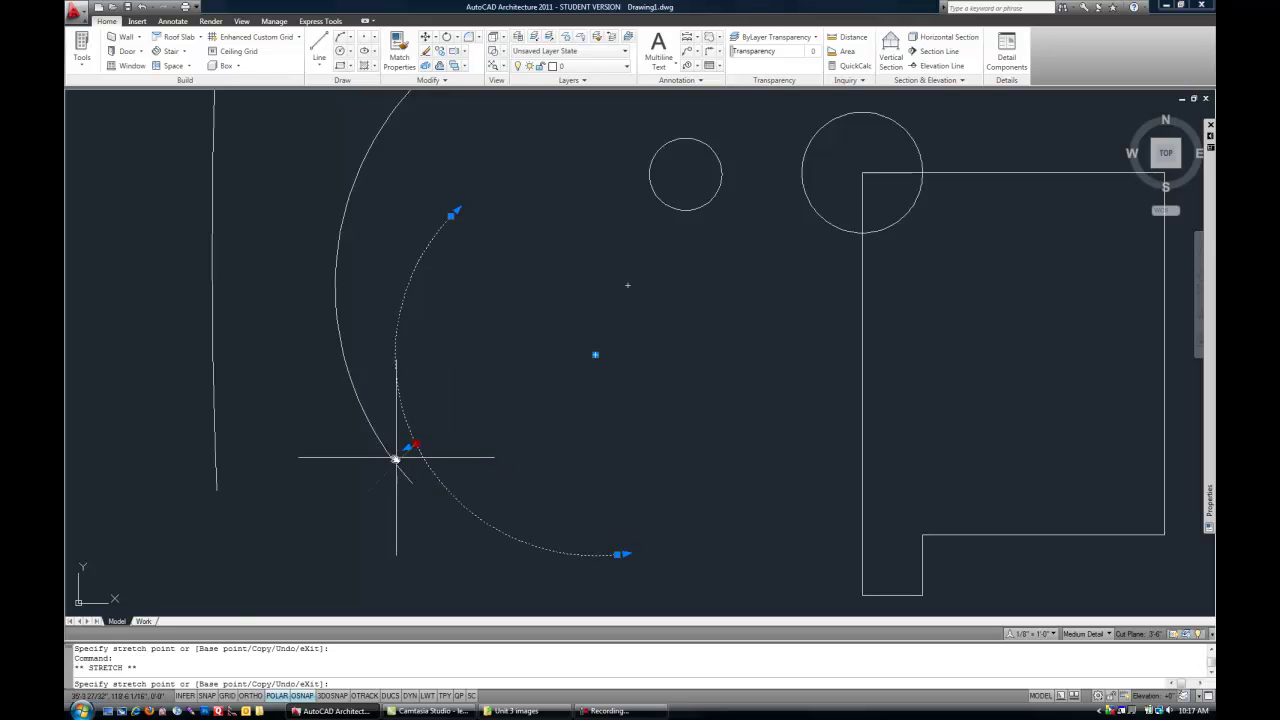
{"action": "left_click", "coordinate": [345, 484]}
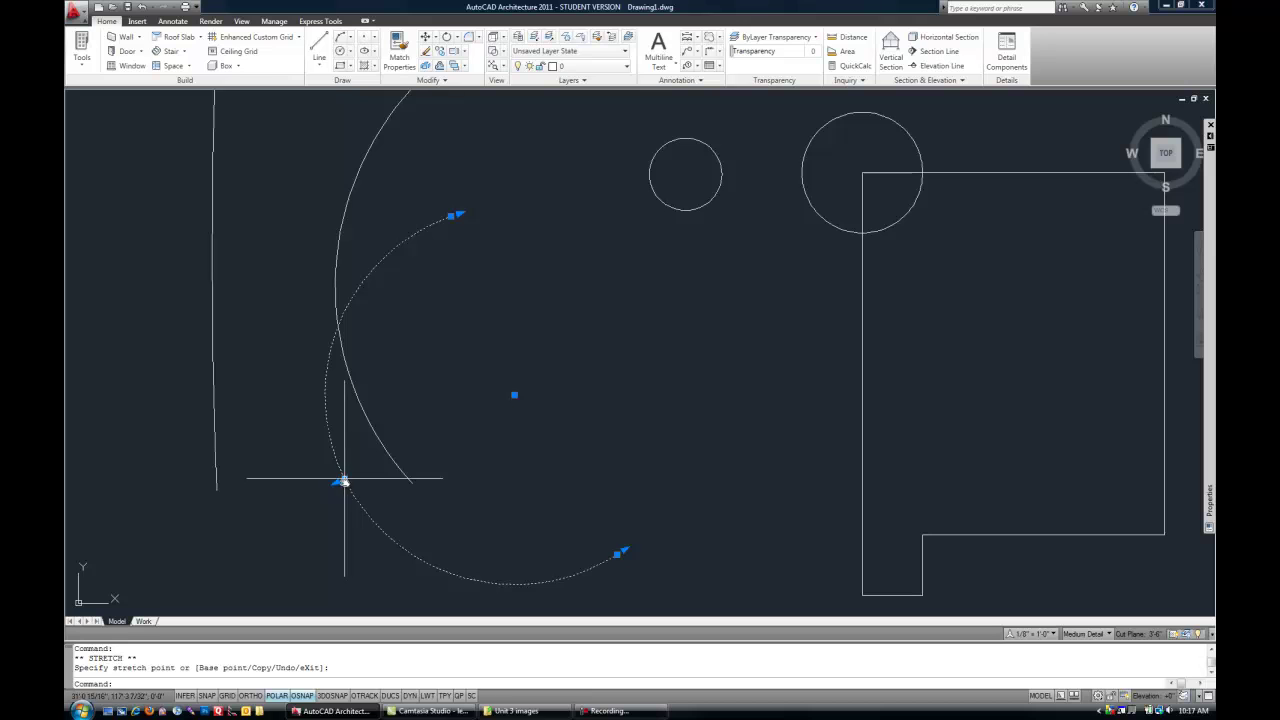
{"action": "left_click", "coordinate": [344, 481]}
{"action": "left_click", "coordinate": [438, 447]}
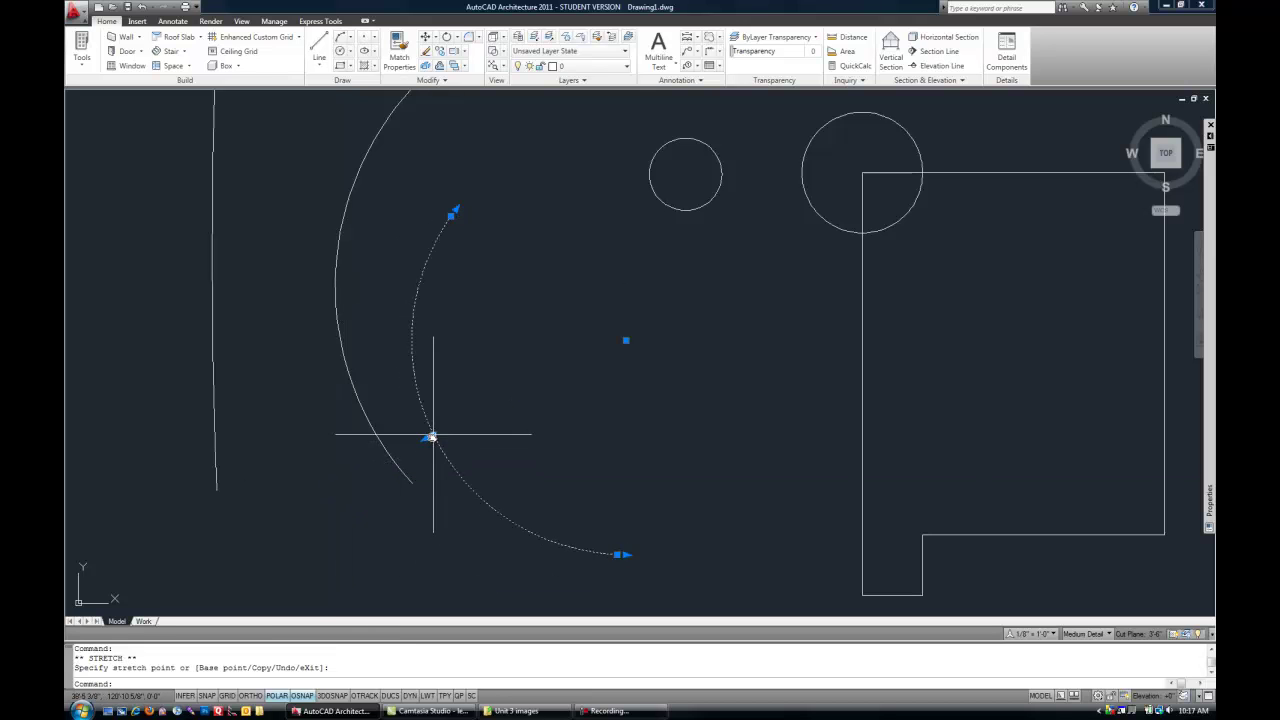
{"action": "left_click", "coordinate": [432, 435]}
{"action": "left_click", "coordinate": [469, 420]}
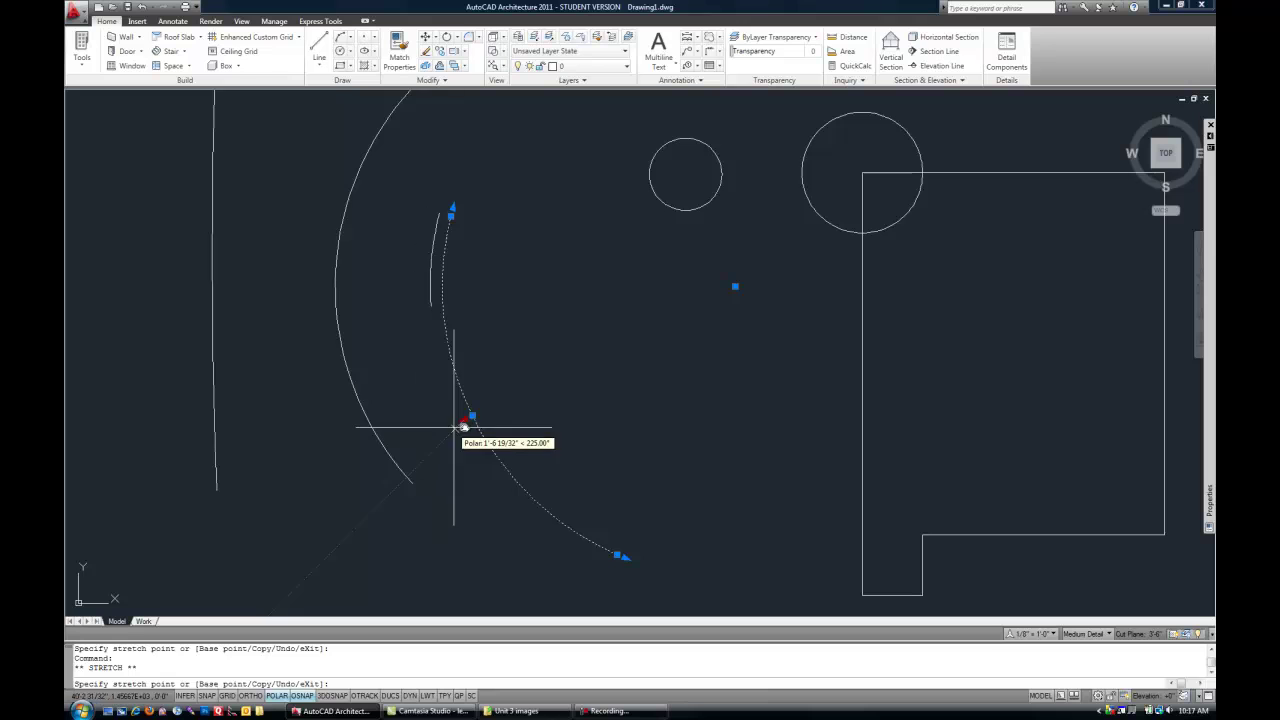
{"action": "left_click", "coordinate": [508, 406]}
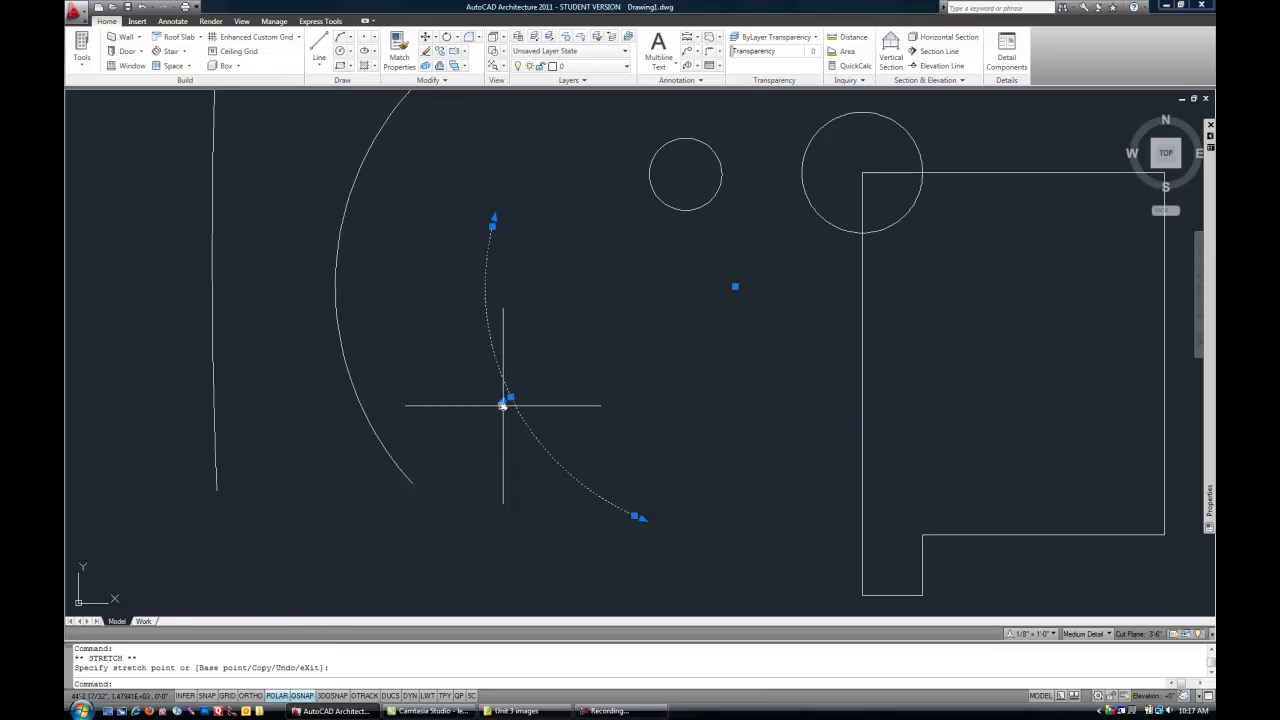
{"action": "left_click", "coordinate": [505, 400]}
{"action": "left_click", "coordinate": [466, 423]}
{"action": "left_click", "coordinate": [465, 421]}
{"action": "left_click", "coordinate": [478, 414]}
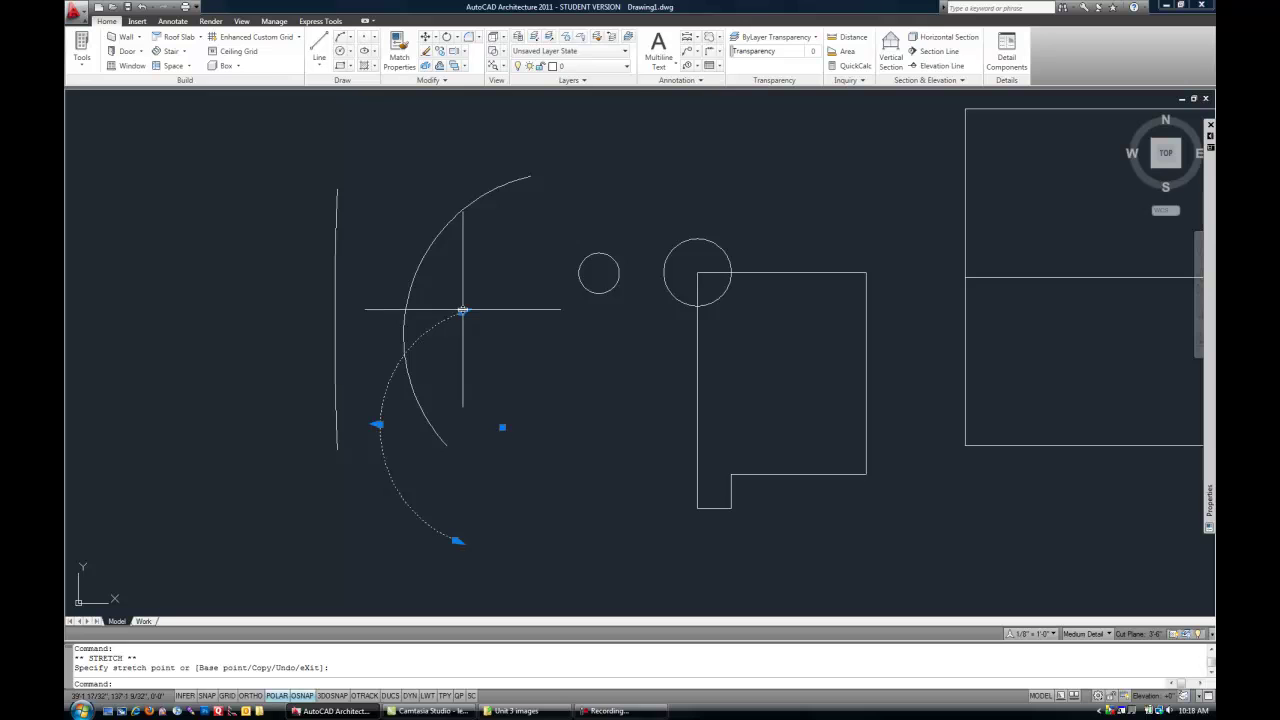
- Draw a centre-start-end arc centred on the outline's bottom-left corner, curving beneath it
{"action": "key", "text": "Escape"}
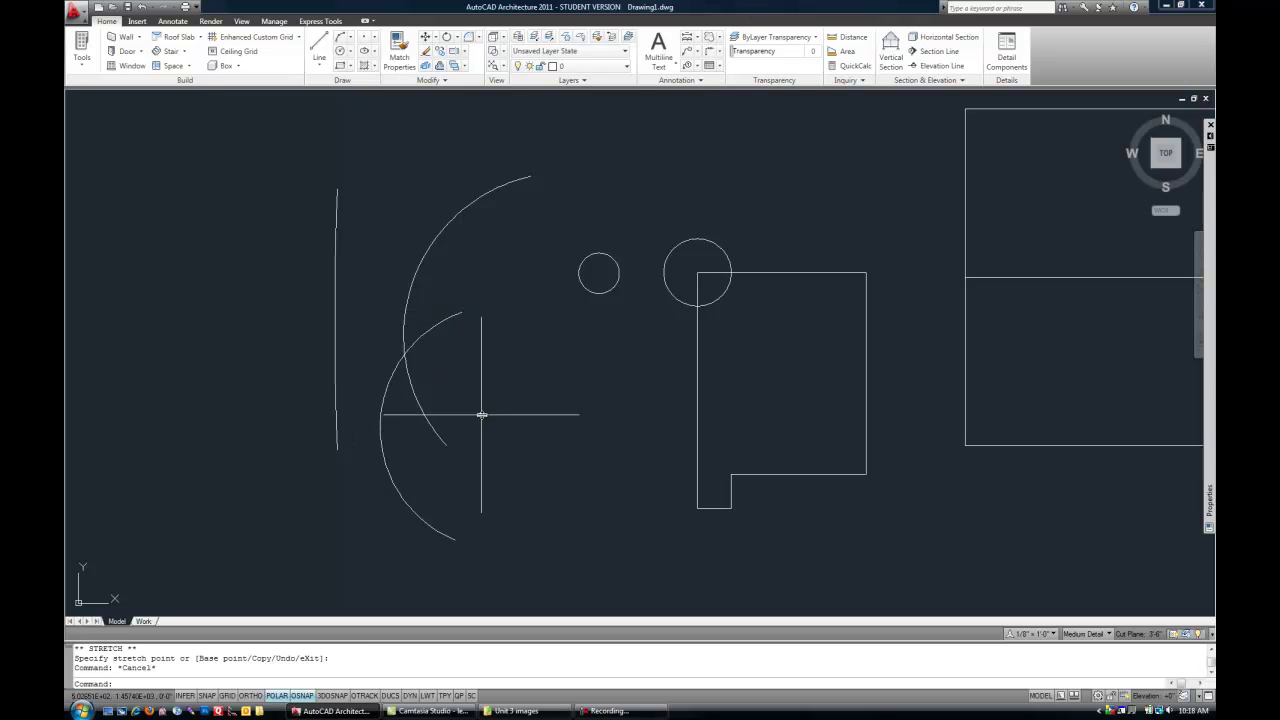
{"action": "type", "text": "a"}
{"action": "key", "text": "Return"}
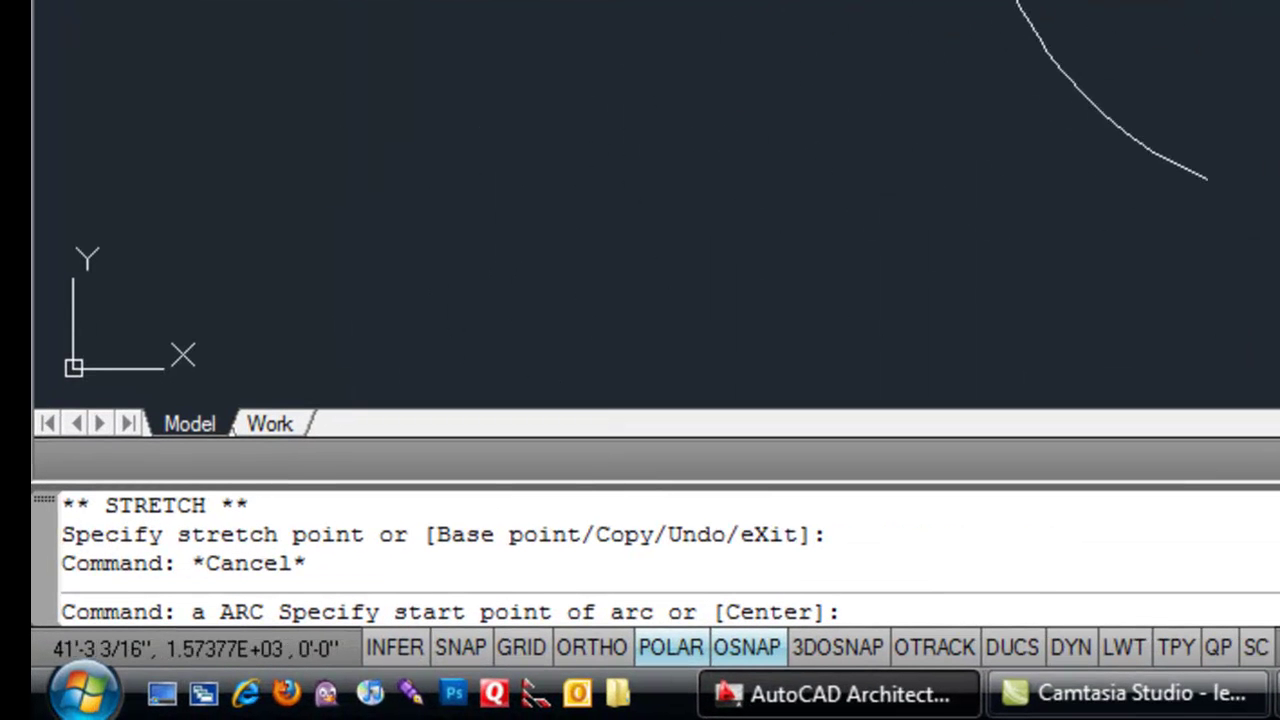
{"action": "type", "text": "c"}
{"action": "key", "text": "Return"}
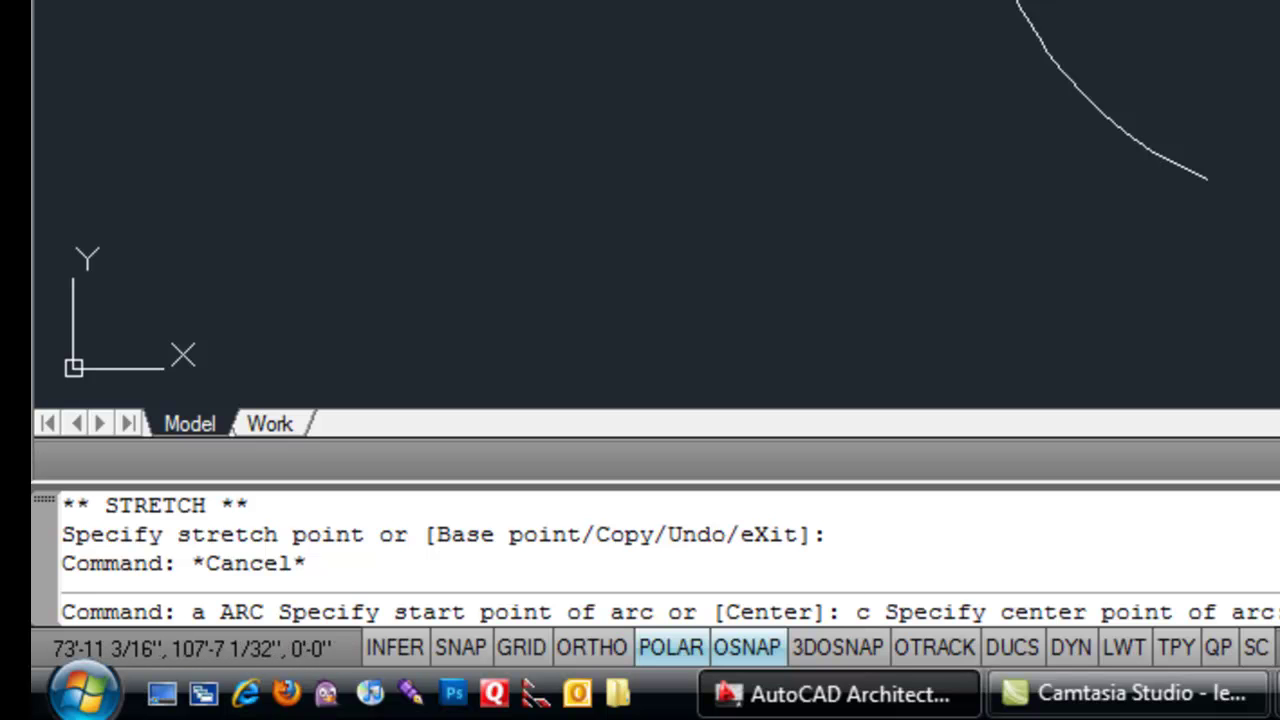
{"action": "left_click", "coordinate": [697, 508]}
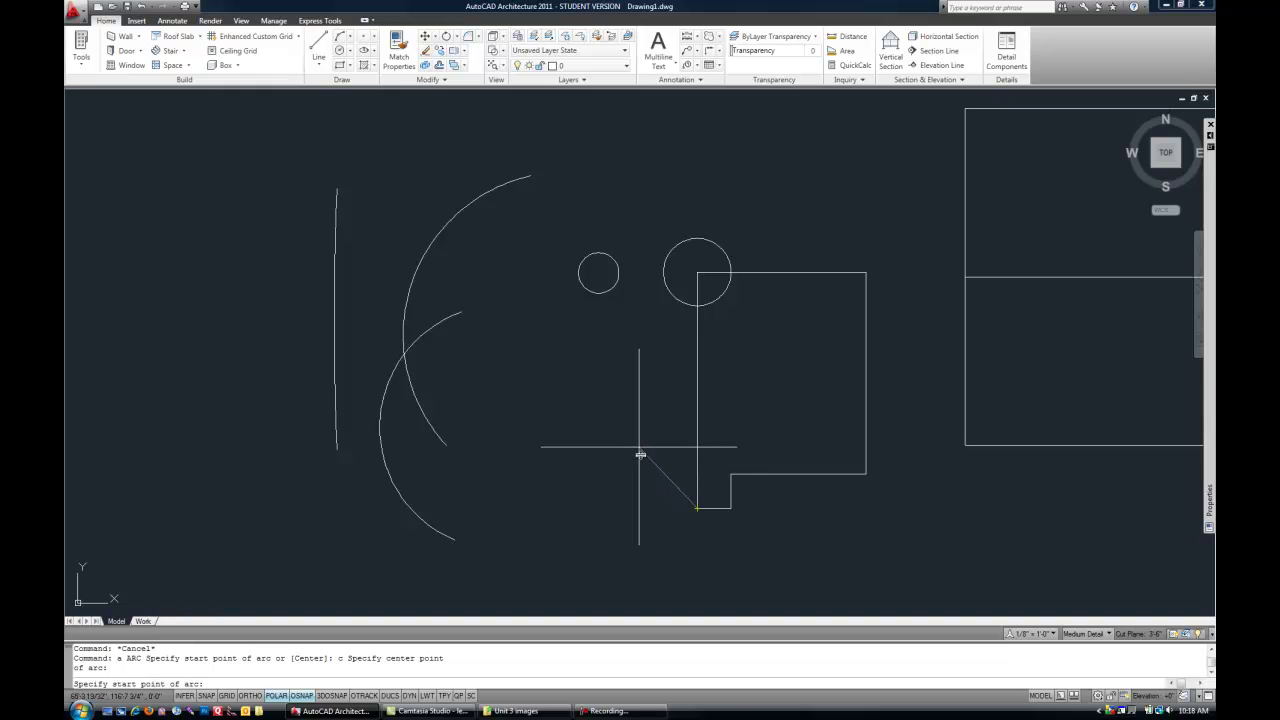
{"action": "left_click", "coordinate": [642, 456]}
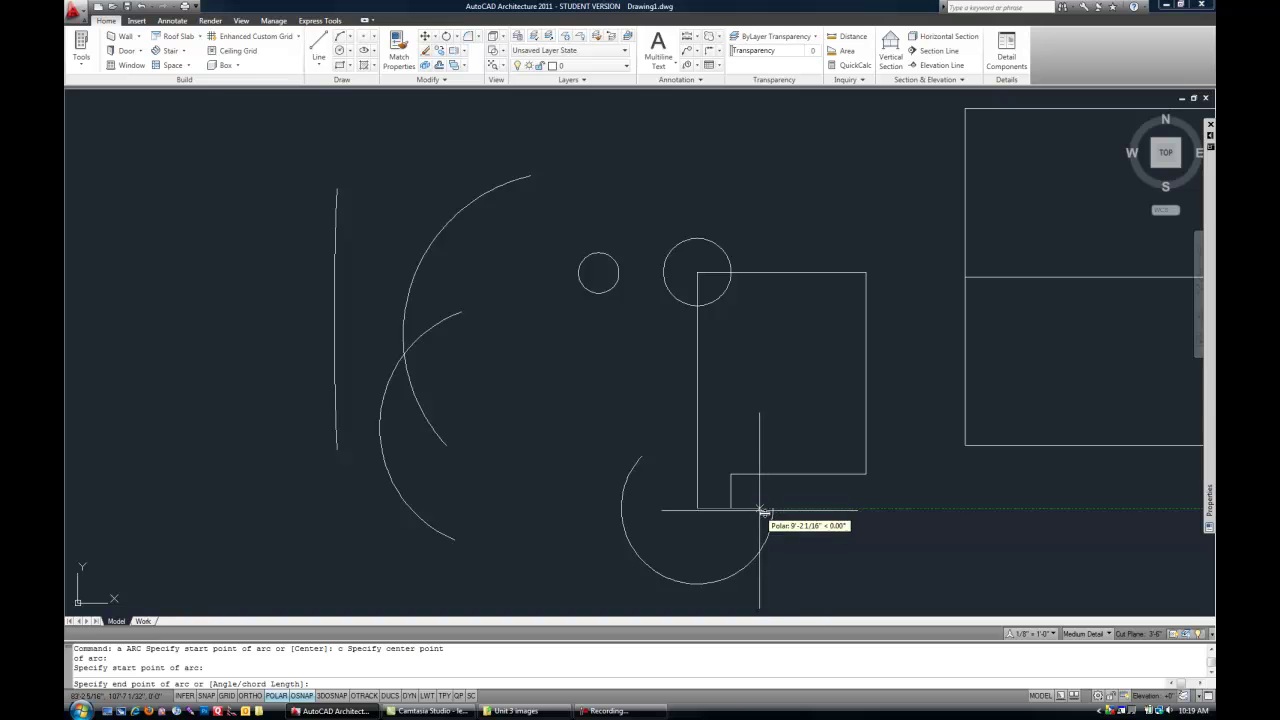
{"action": "left_click", "coordinate": [725, 546]}
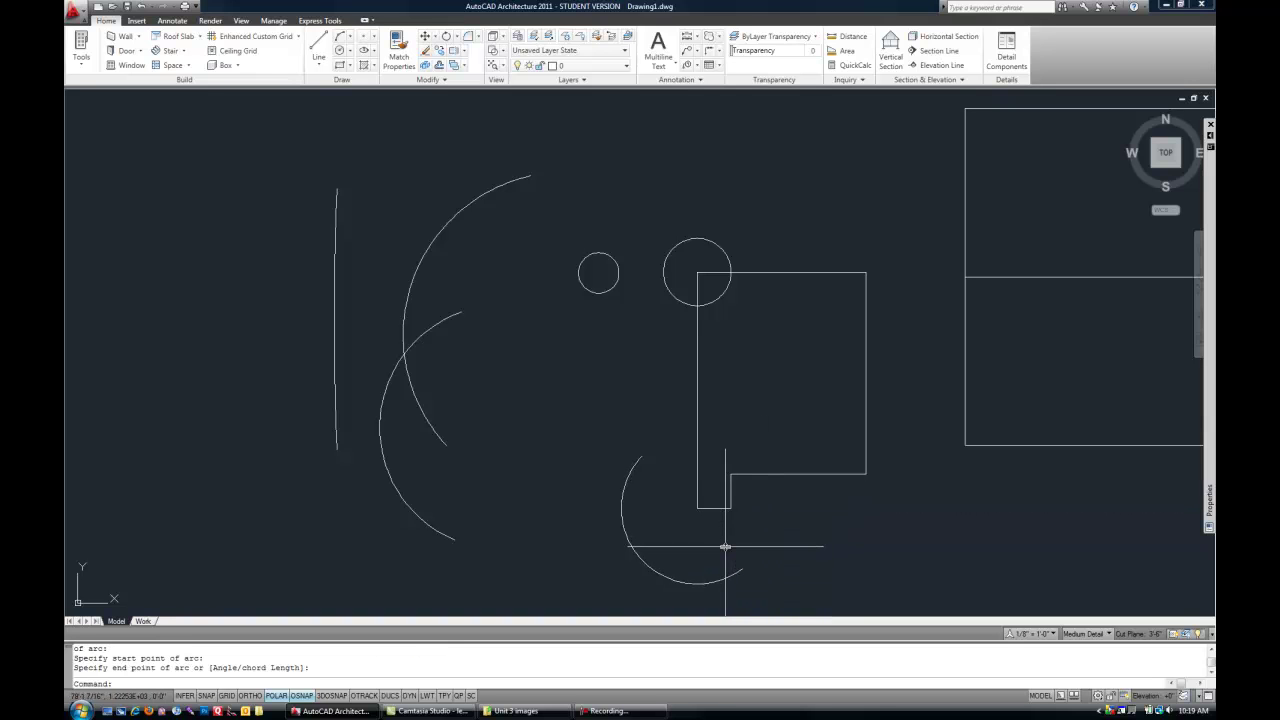
{"action": "scroll", "coordinate": [475, 391], "scroll_direction": "down", "scroll_amount": 2}
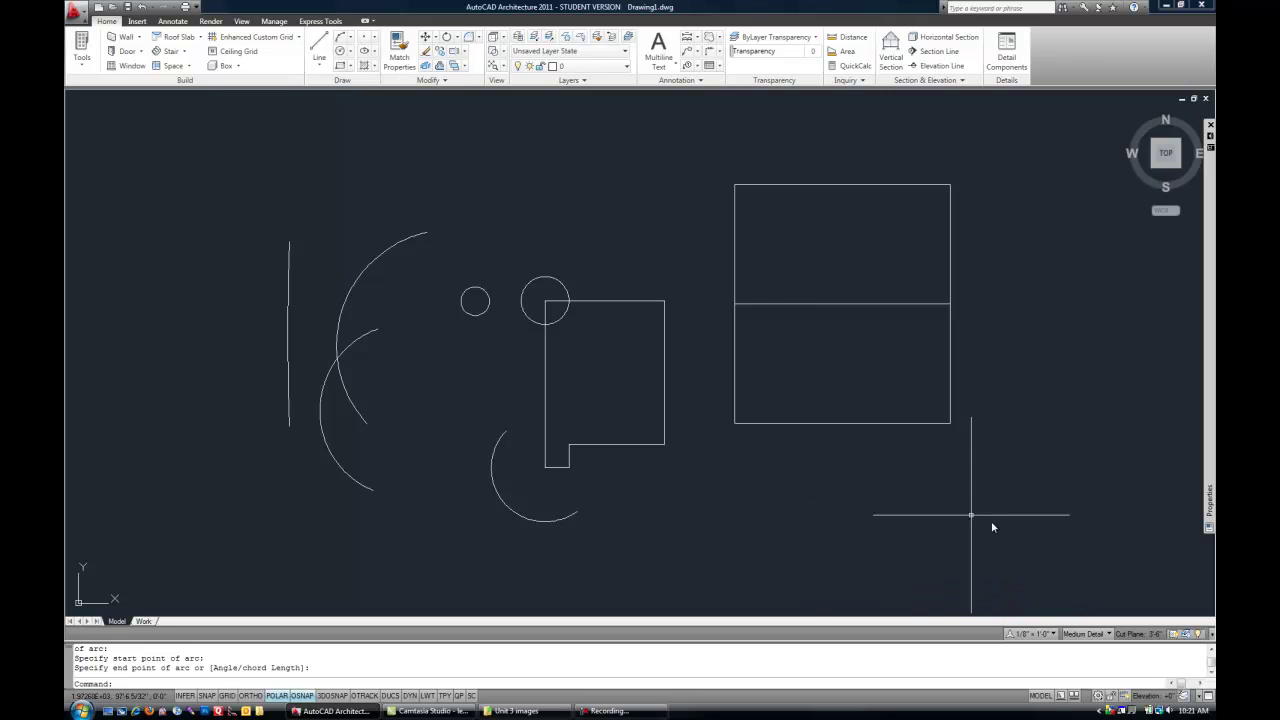
- Window-select all 17 objects and delete them
{"action": "left_click", "coordinate": [1035, 547]}
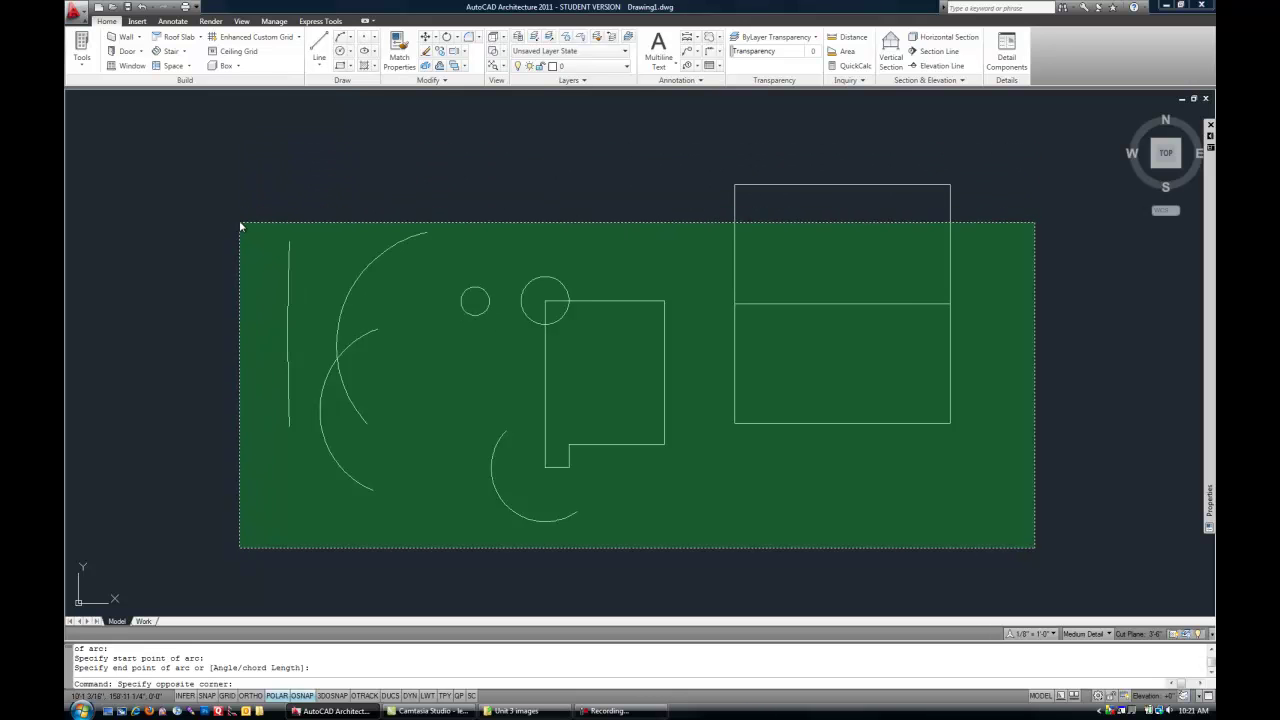
{"action": "left_click", "coordinate": [246, 161]}
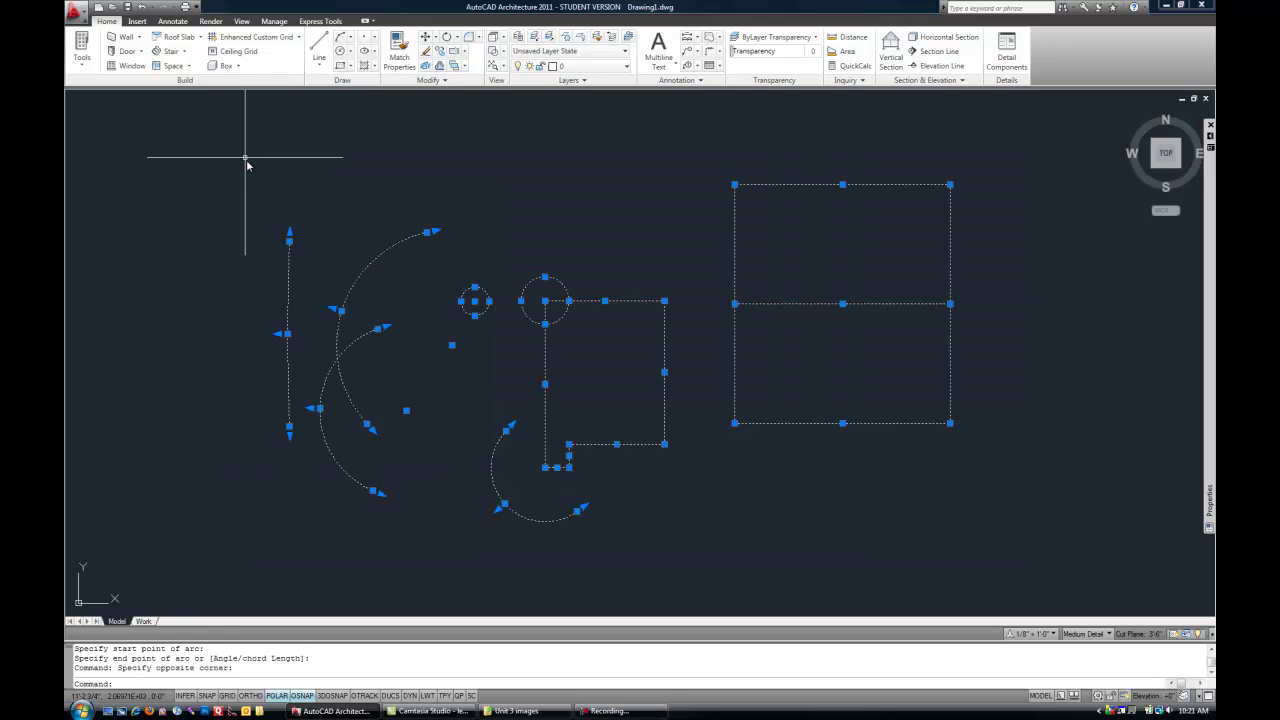
{"action": "left_click", "coordinate": [176, 193]}
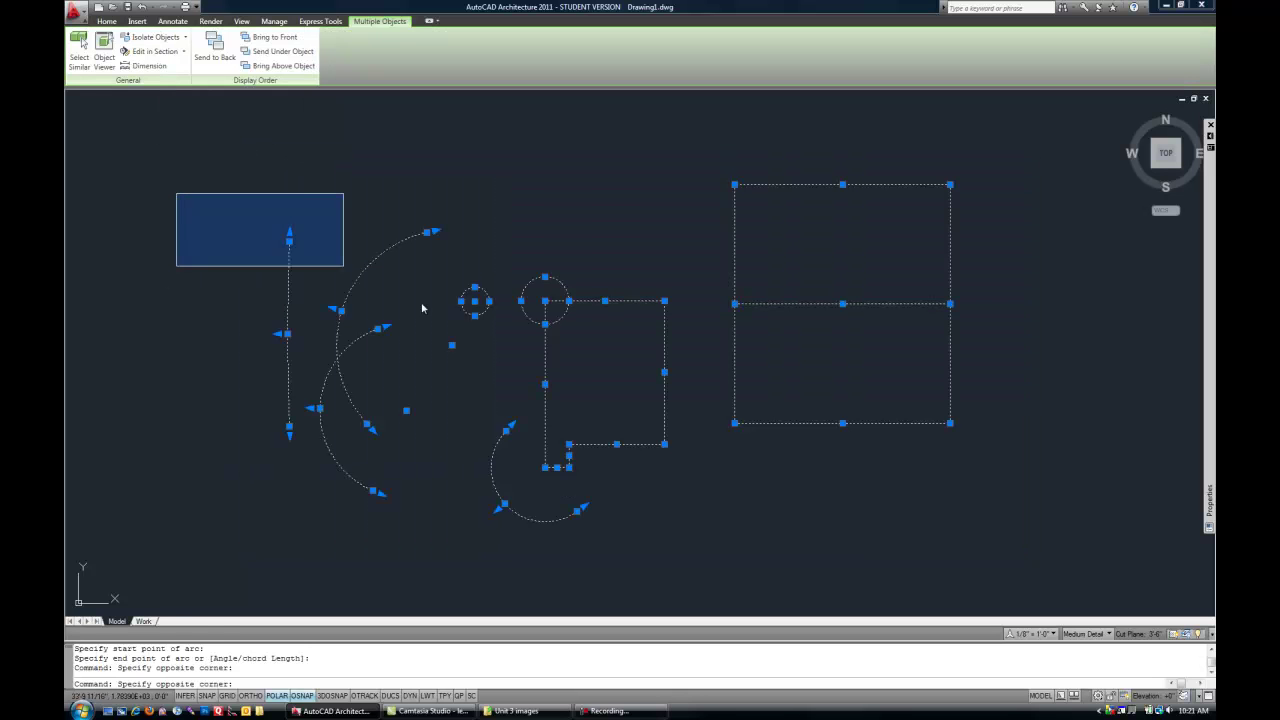
{"action": "left_click", "coordinate": [1014, 531]}
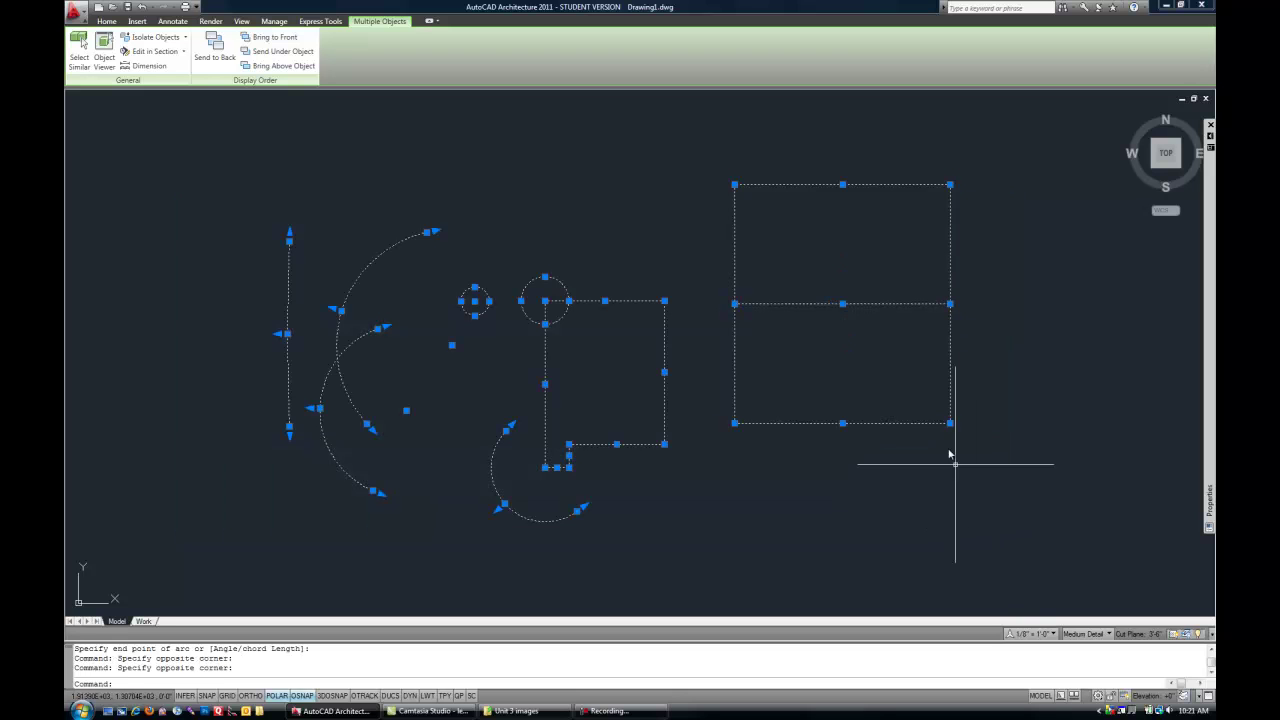
{"action": "key", "text": "Delete"}
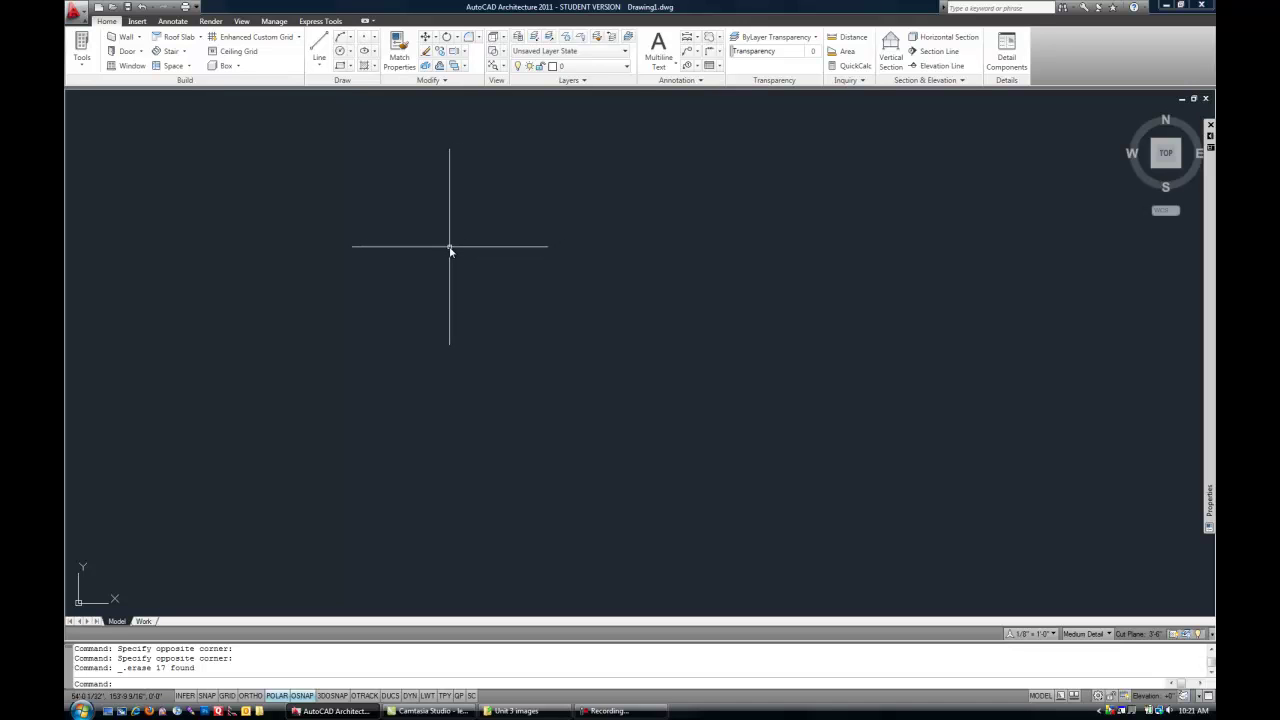
- Start a rectangle at a picked corner, keeping the default 0'-10" length and width
{"action": "key", "text": "Return"}
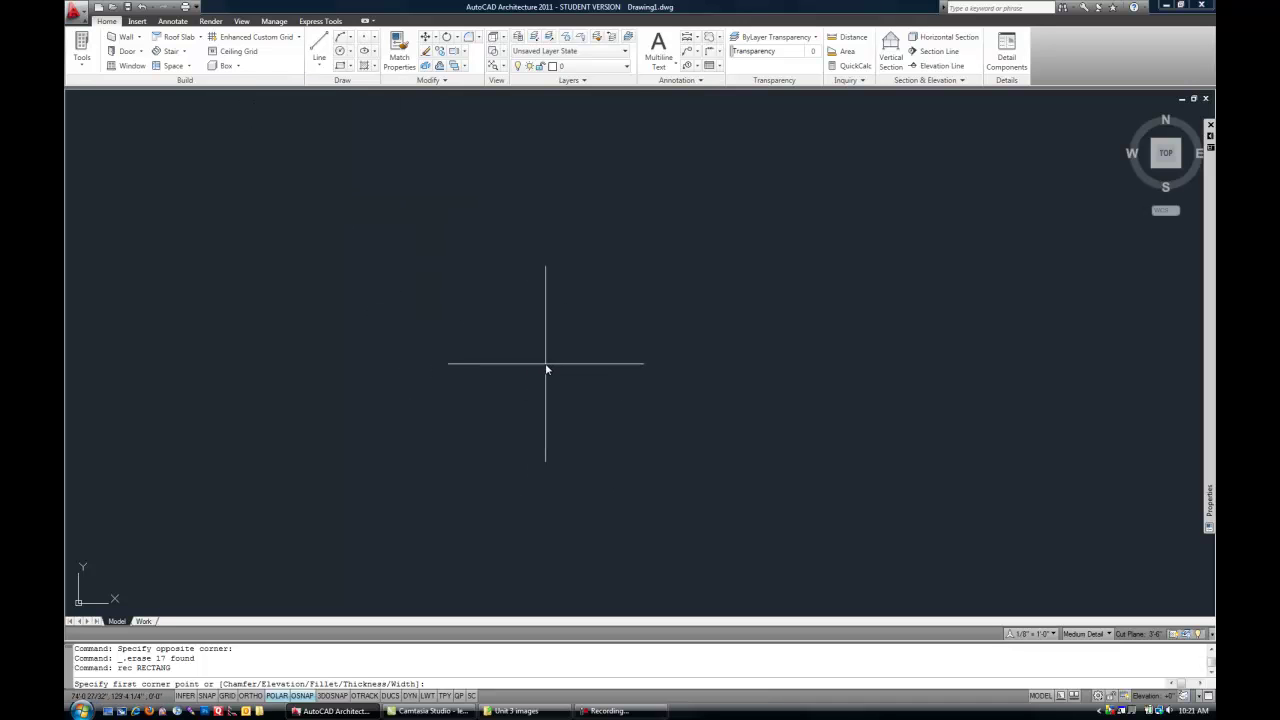
{"action": "left_click", "coordinate": [602, 425]}
{"action": "scroll", "coordinate": [652, 373], "scroll_direction": "up", "scroll_amount": 3}
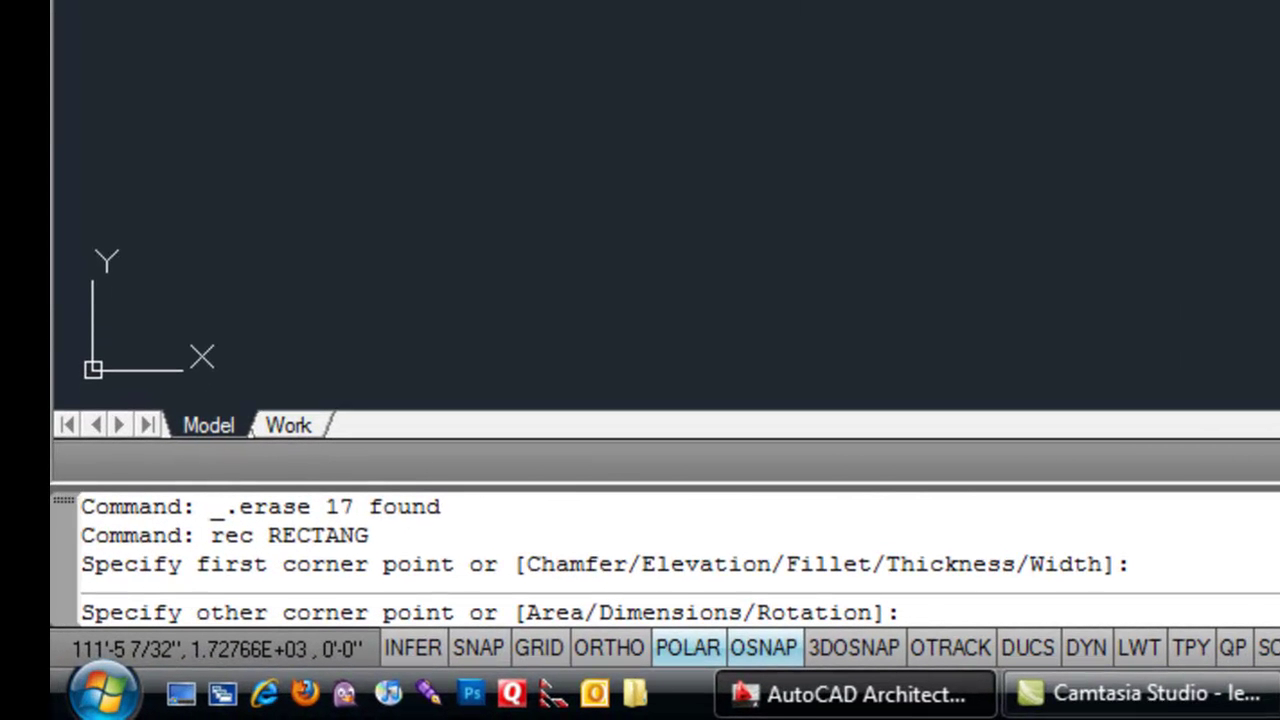
{"action": "type", "text": "d"}
{"action": "key", "text": "Return"}
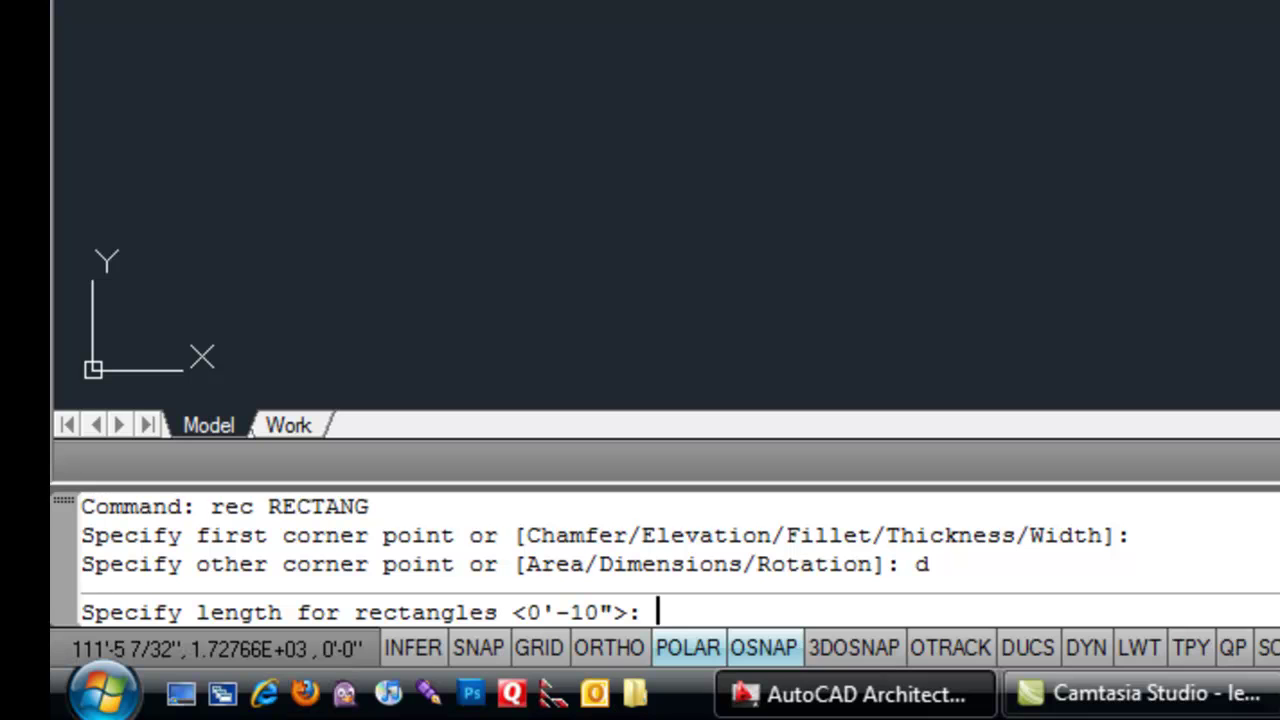
{"action": "key", "text": "Return"}
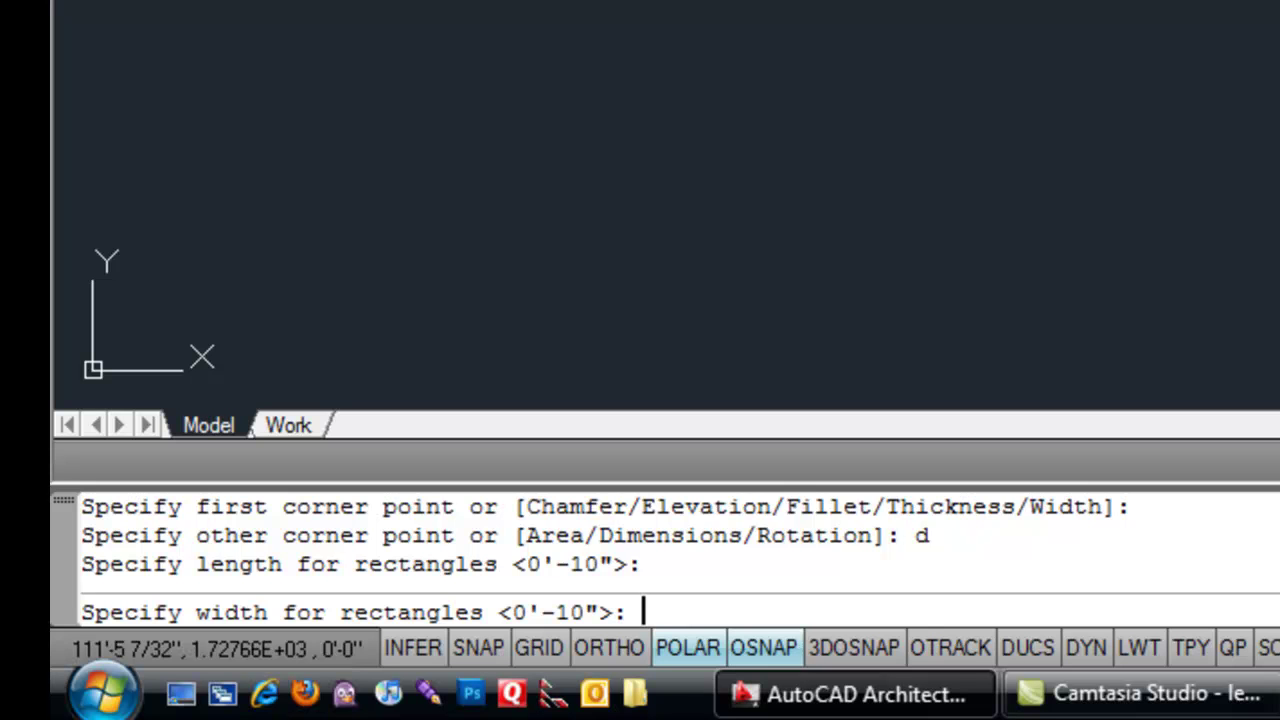
{"action": "key", "text": "Return"}
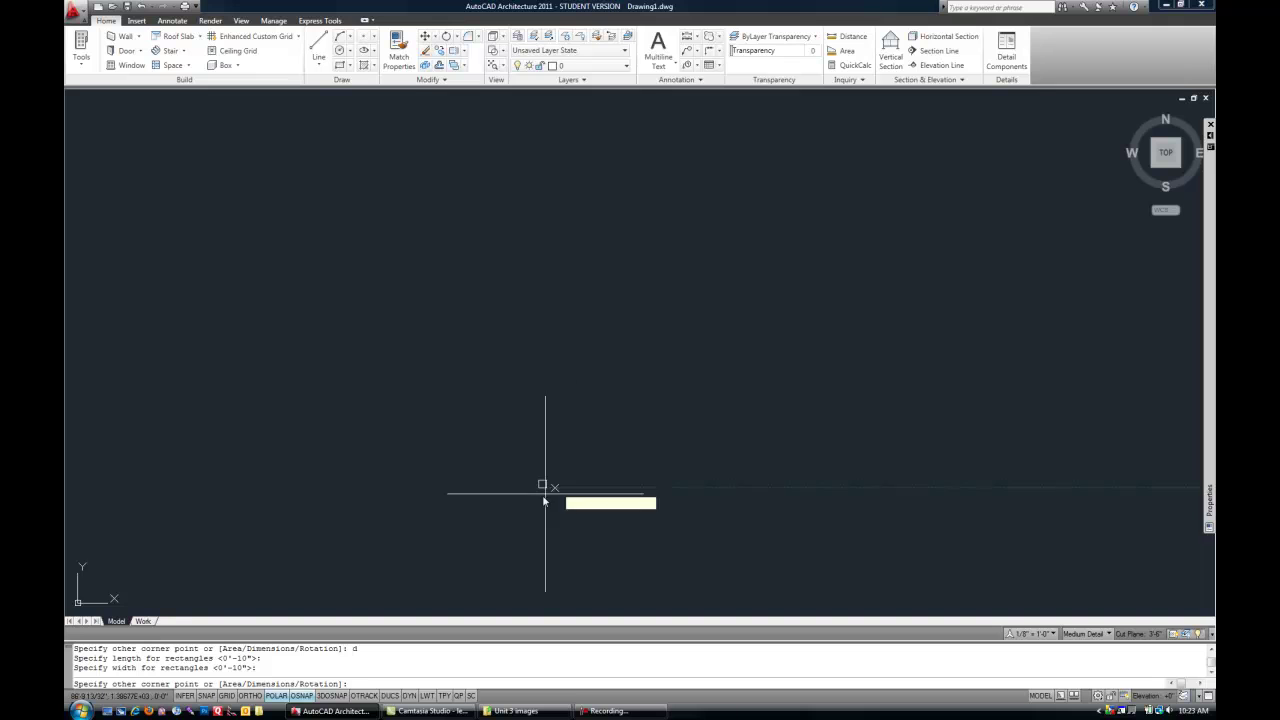
- Set the orientation of the 0'-10" by 0'-10" square to complete it
{"action": "scroll", "coordinate": [551, 491], "scroll_direction": "up", "scroll_amount": 10}
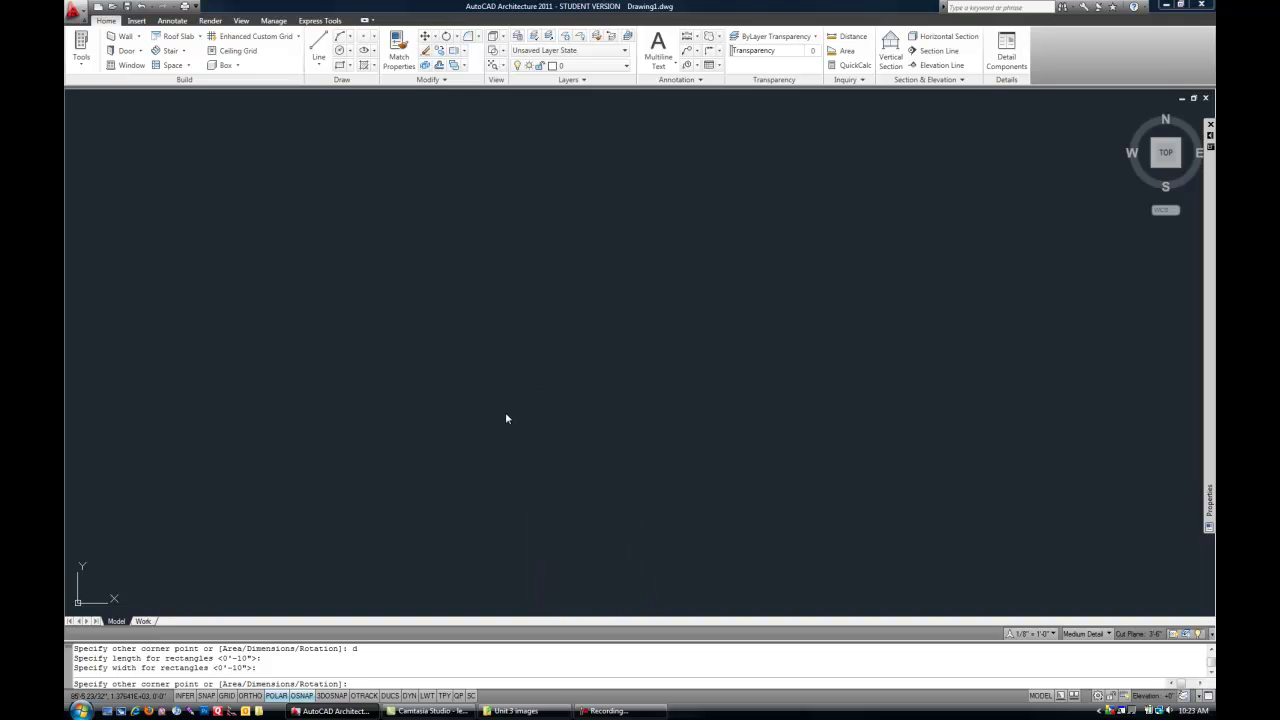
{"action": "scroll", "coordinate": [506, 414], "scroll_direction": "up", "scroll_amount": 2}
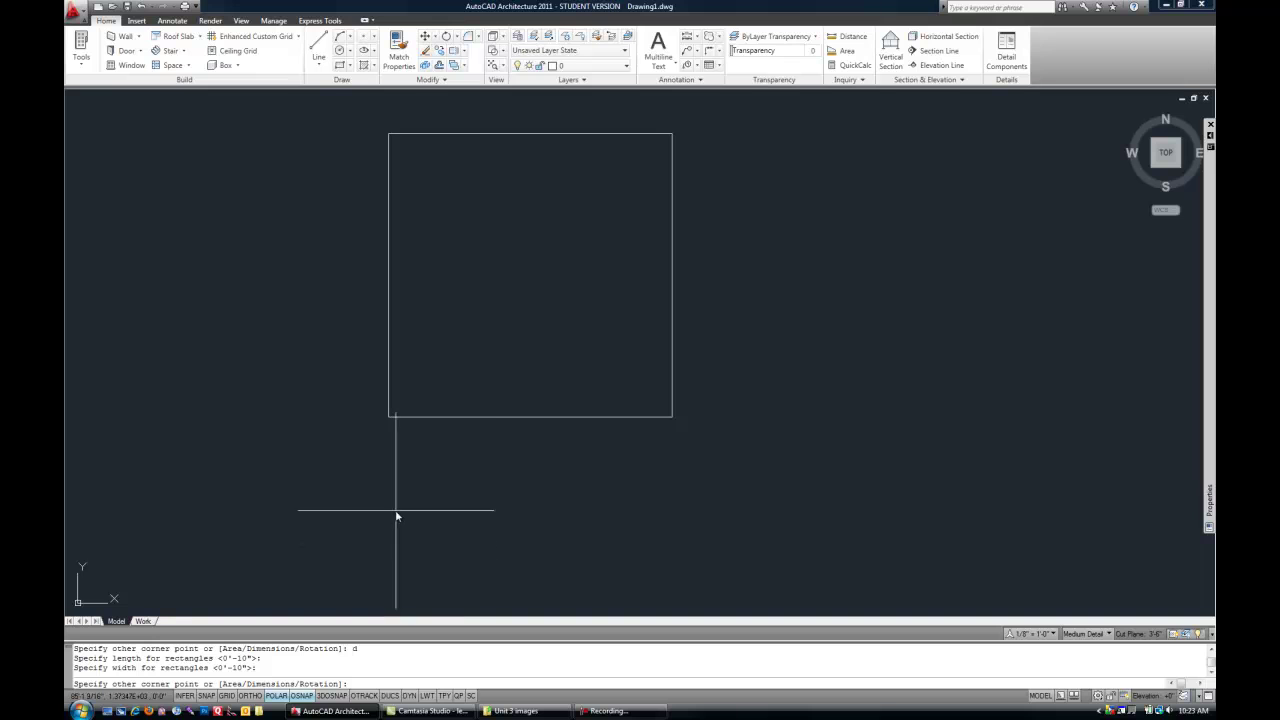
{"action": "scroll", "coordinate": [449, 383], "scroll_direction": "down", "scroll_amount": 3}
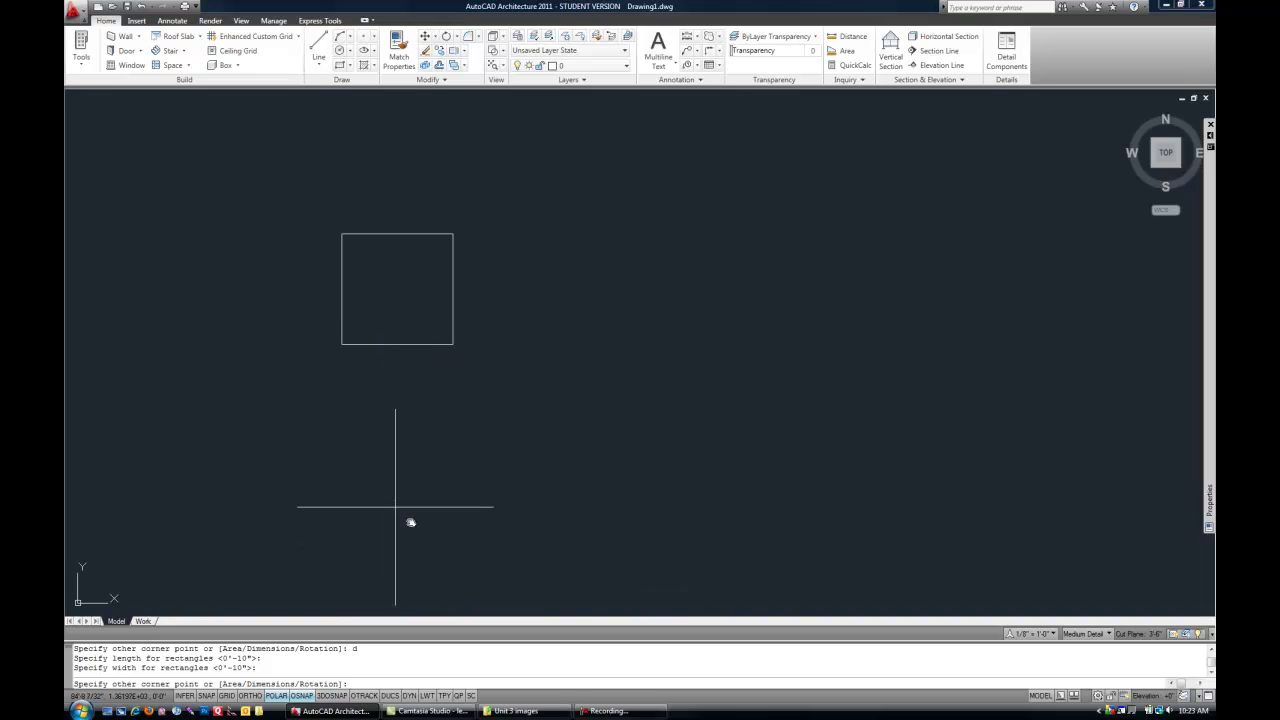
{"action": "scroll", "coordinate": [502, 400], "scroll_direction": "down", "scroll_amount": 3}
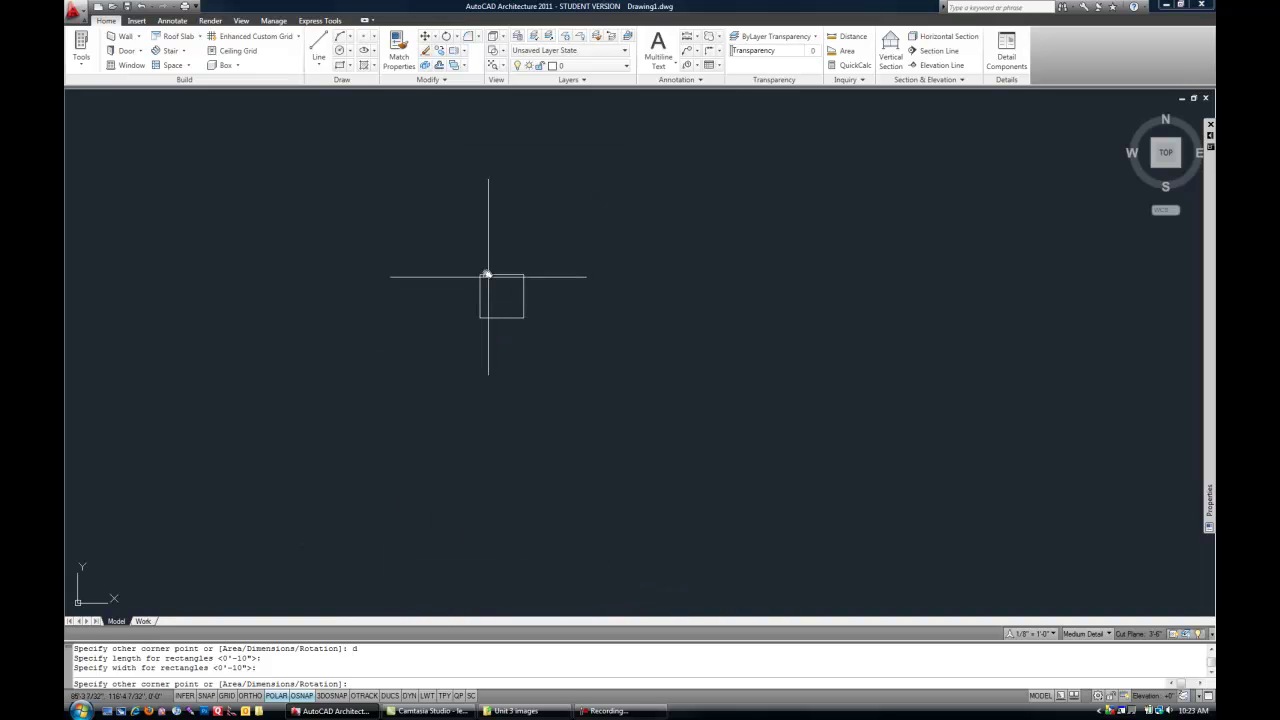
{"action": "scroll", "coordinate": [474, 323], "scroll_direction": "up", "scroll_amount": 4}
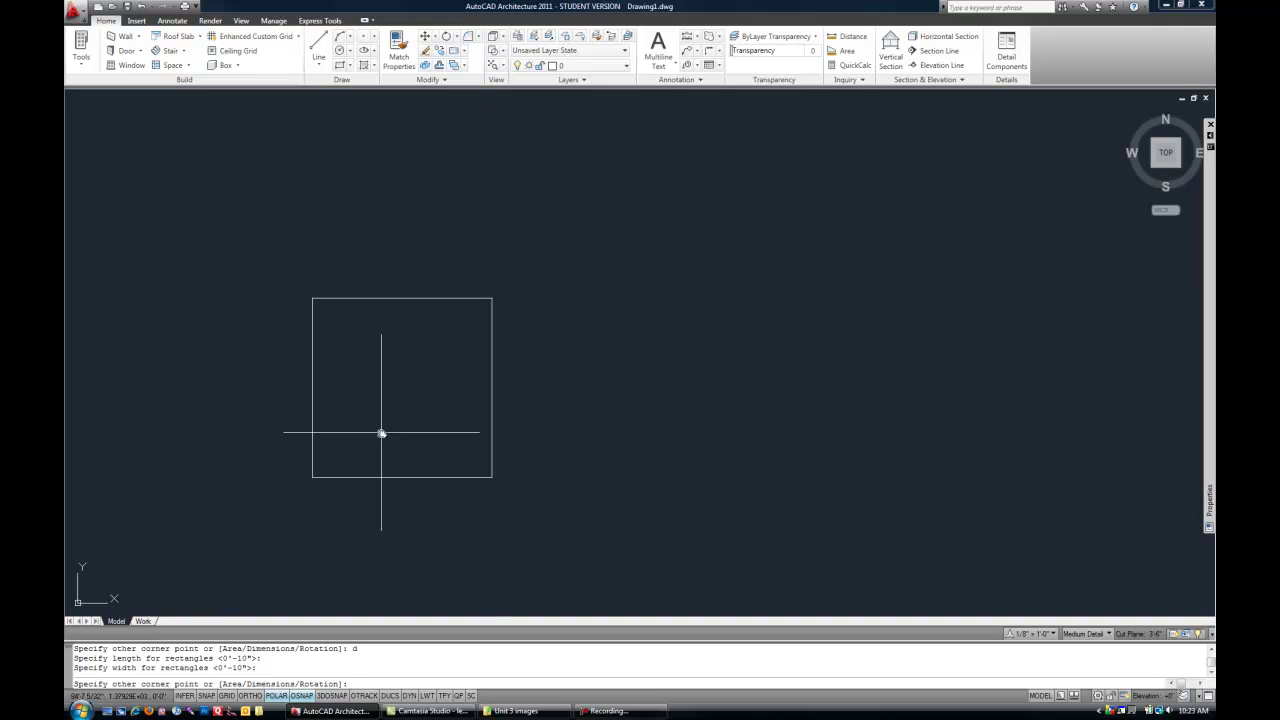
{"action": "left_click", "coordinate": [556, 249]}
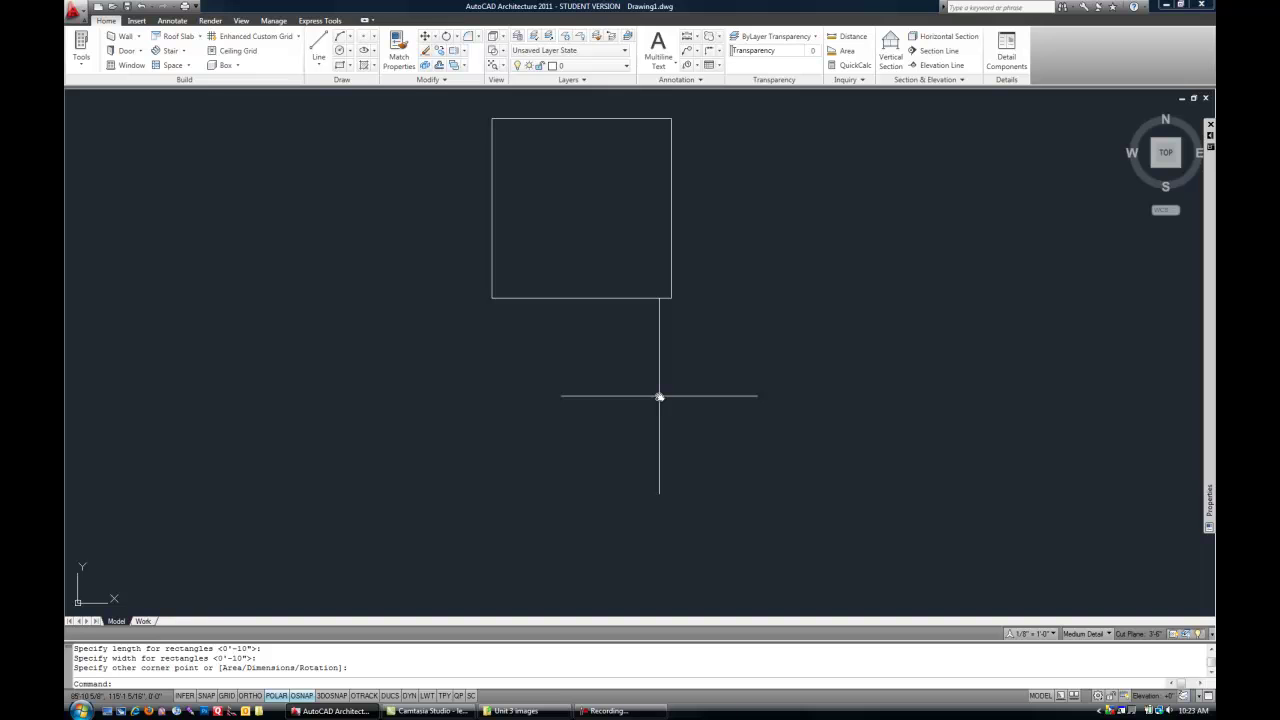
- Draw a 12" by 12" rectangle by dimensions, placed lower right of the first square
{"action": "type", "text": "rec"}
{"action": "key", "text": "Return"}
{"action": "scroll", "coordinate": [659, 397], "scroll_direction": "down", "scroll_amount": 2}
{"action": "left_click", "coordinate": [721, 369]}
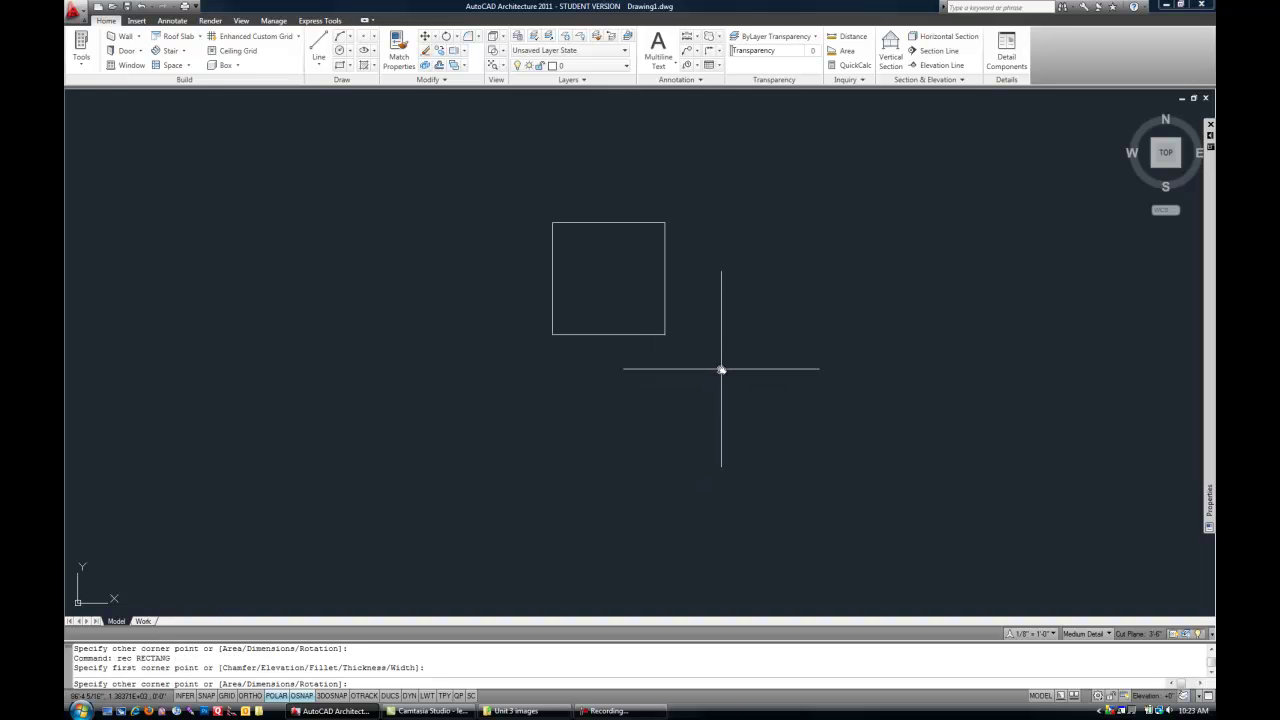
{"action": "type", "text": "d"}
{"action": "key", "text": "Return"}
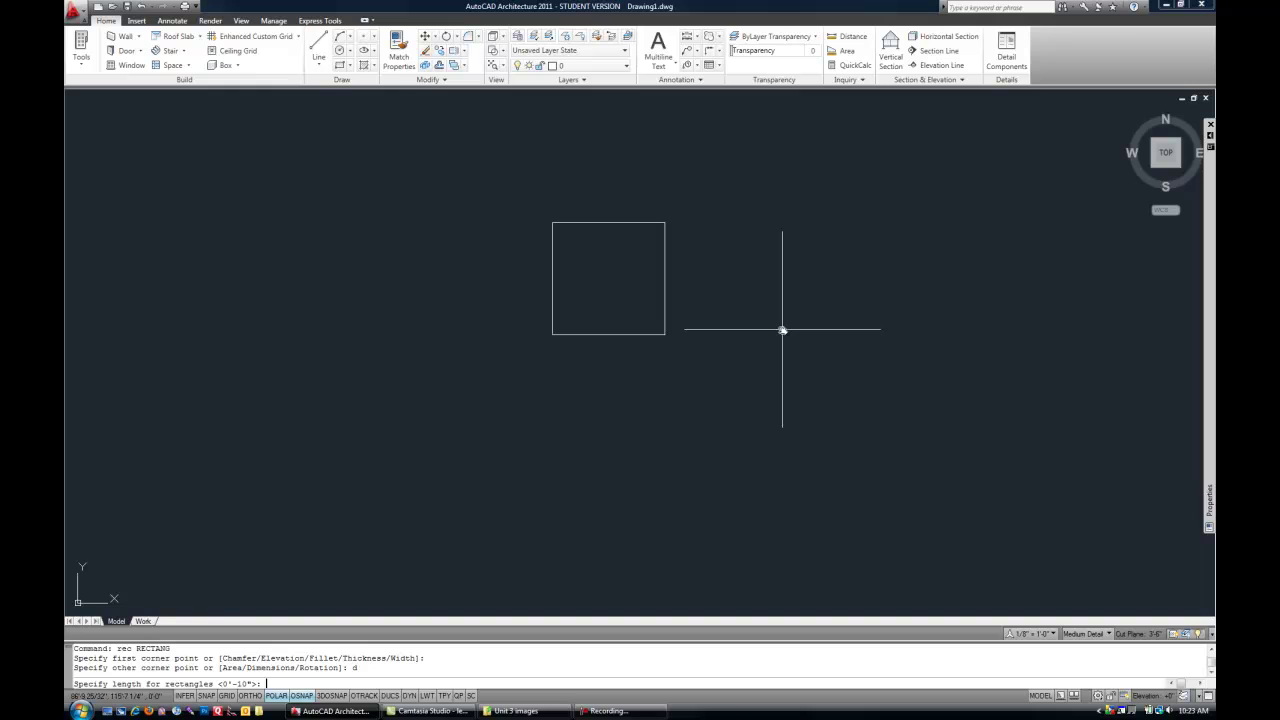
{"action": "type", "text": "2"}
{"action": "type", "text": "2\""}
{"action": "key", "text": "Return"}
{"action": "type", "text": "12\""}
{"action": "key", "text": "Return"}
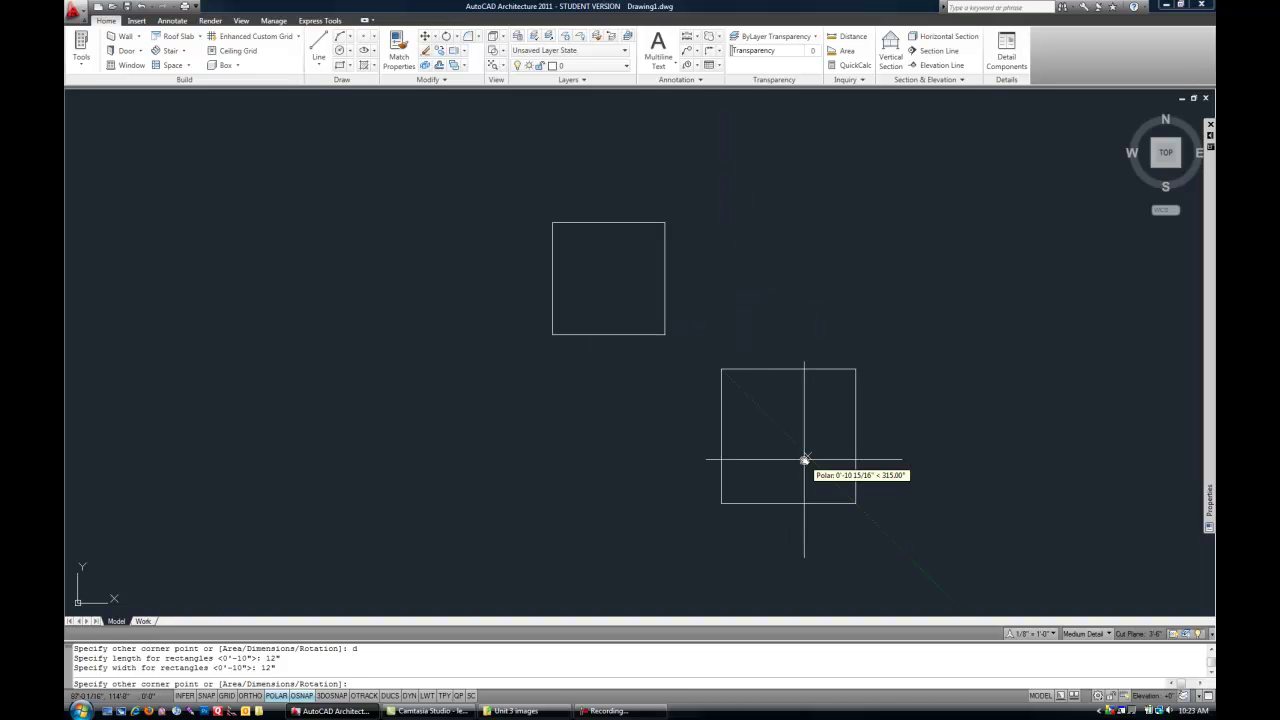
{"action": "left_click", "coordinate": [804, 460]}
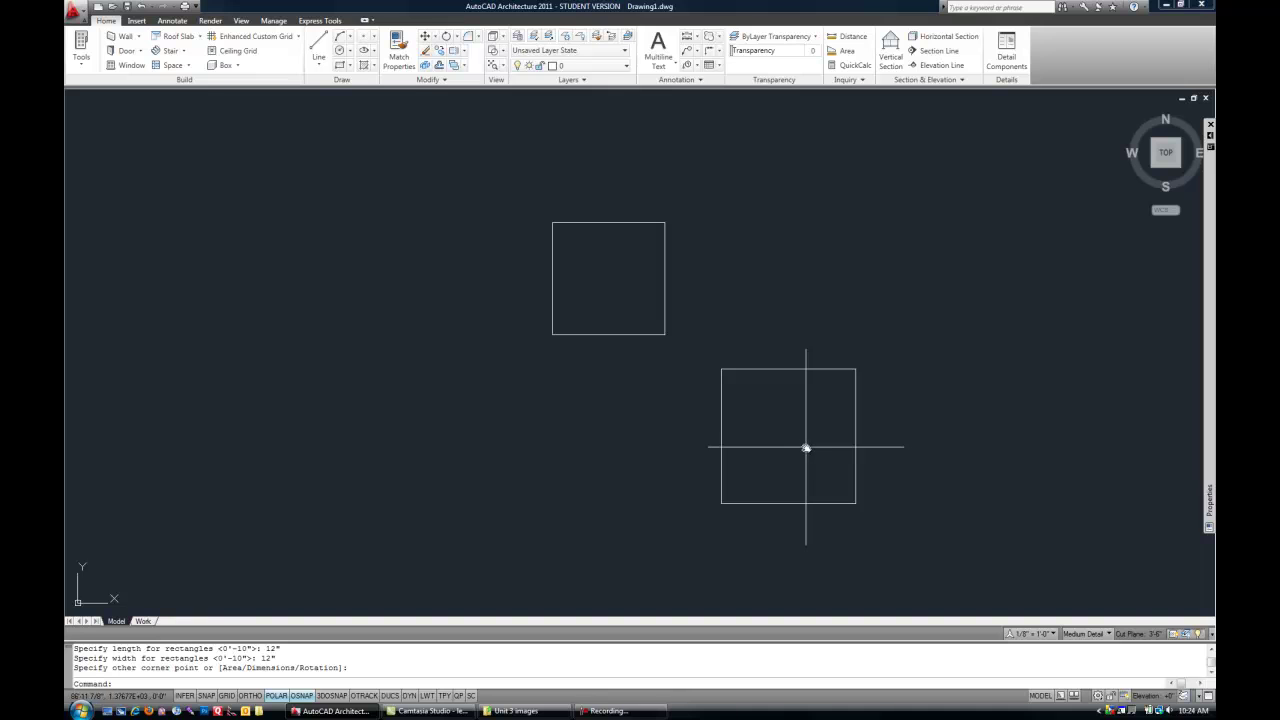
{"action": "type", "text": "rec"}
{"action": "key", "text": "Return"}
{"action": "left_click", "coordinate": [386, 443]}
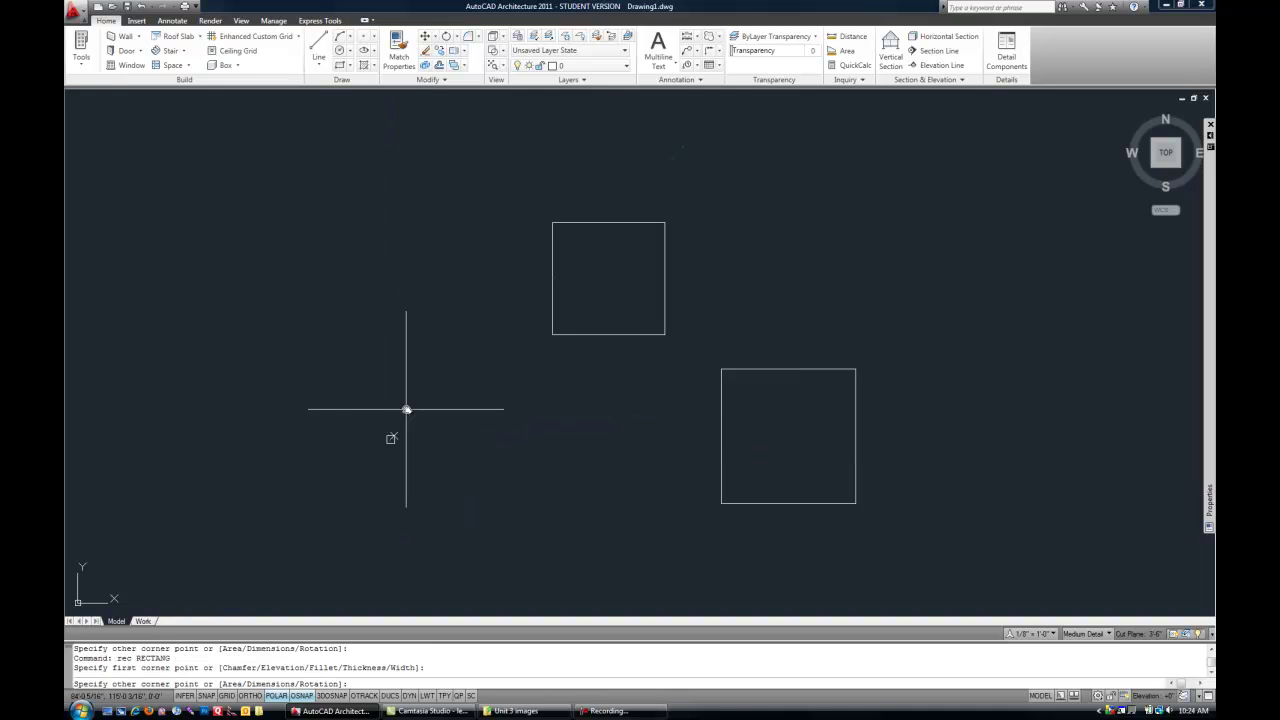
{"action": "scroll", "coordinate": [415, 400], "scroll_direction": "up", "scroll_amount": 2}
{"action": "scroll", "coordinate": [415, 400], "scroll_direction": "up", "scroll_amount": 3}
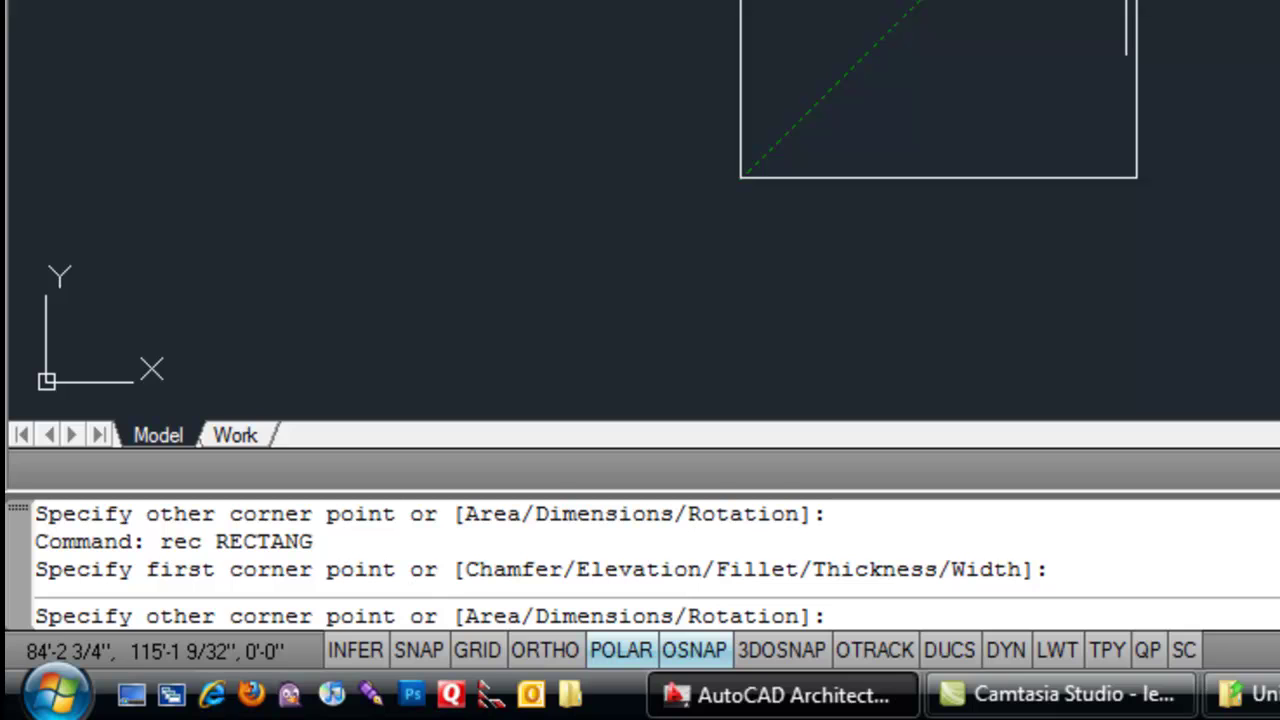
{"action": "type", "text": "@"}
{"action": "type", "text": "12\",12\""}
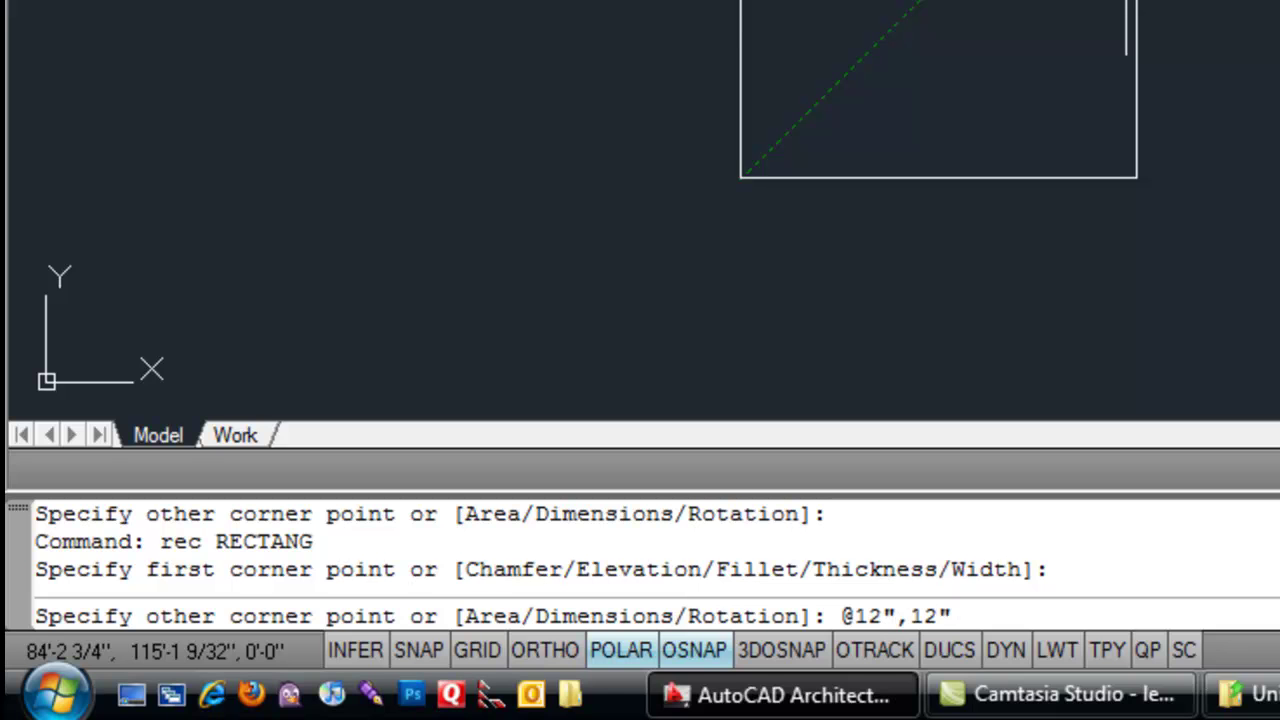
{"action": "key", "text": "Return"}
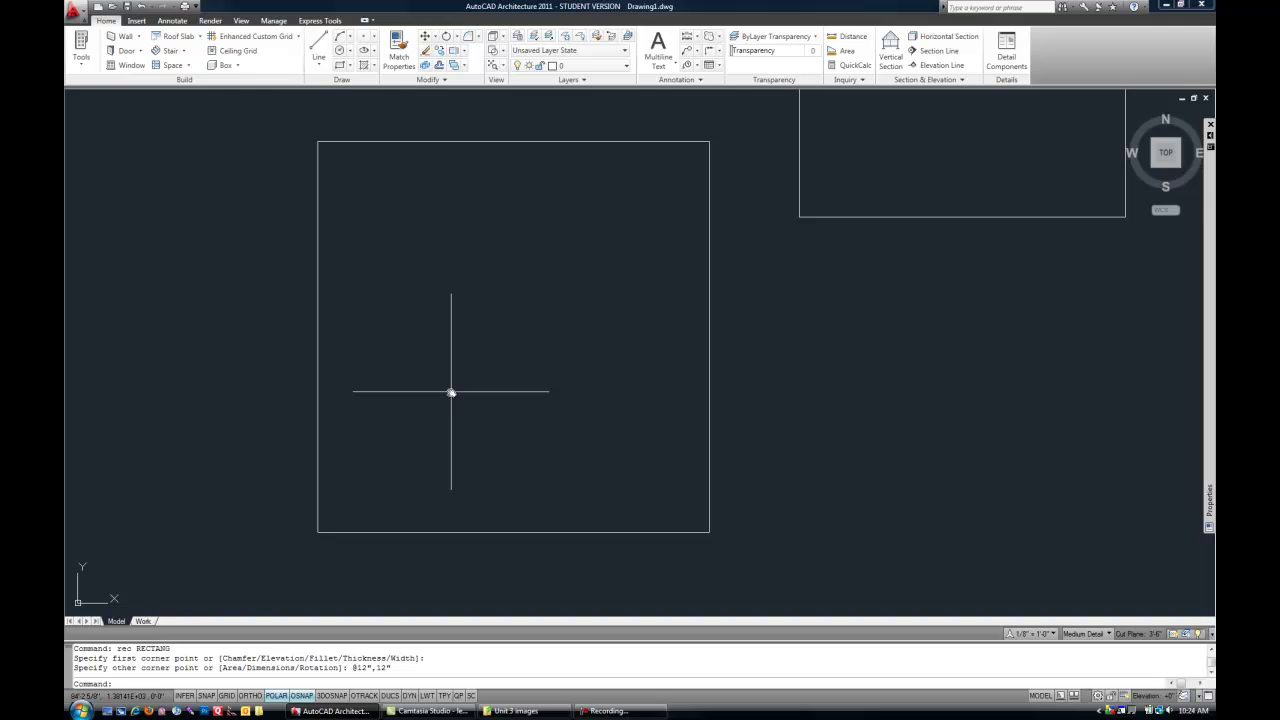
{"action": "scroll", "coordinate": [451, 392], "scroll_direction": "down", "scroll_amount": 5}
{"action": "scroll", "coordinate": [569, 445], "scroll_direction": "up", "scroll_amount": 3}
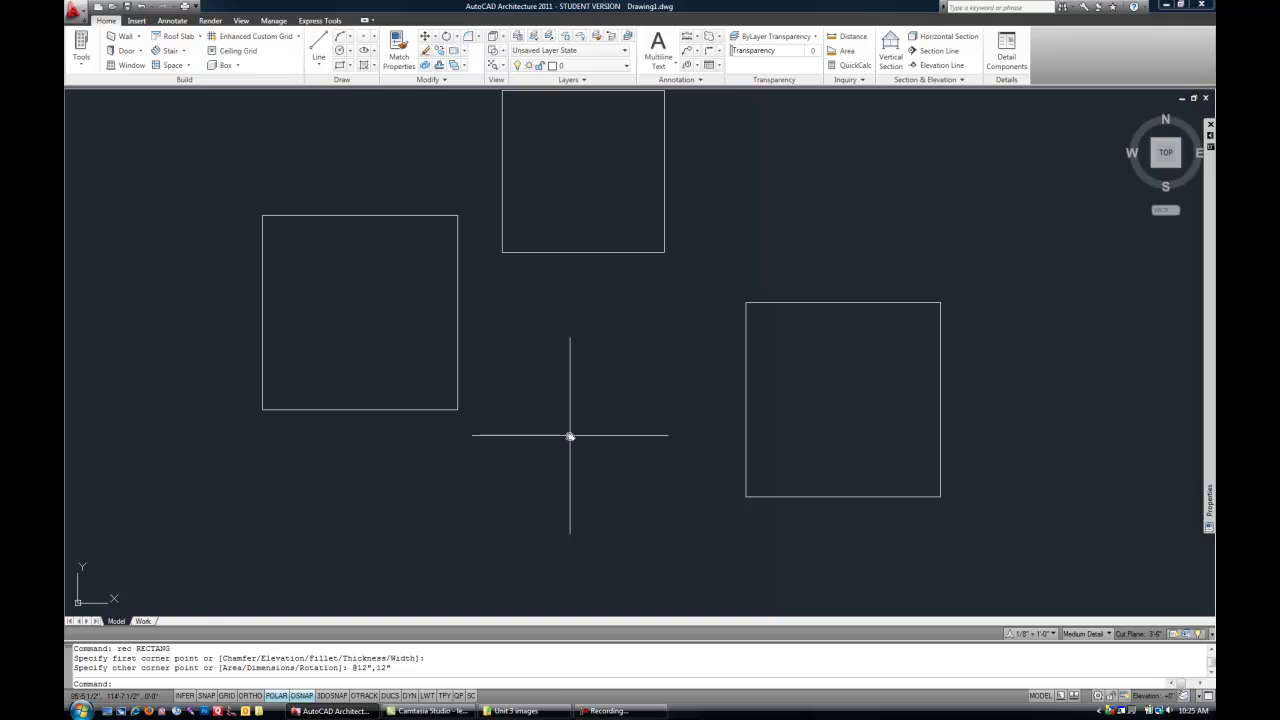
{"action": "type", "text": "l"}
{"action": "key", "text": "Return"}
{"action": "scroll", "coordinate": [565, 428], "scroll_direction": "down", "scroll_amount": 2}
{"action": "middle_click_drag", "start_coordinate": [857, 400], "coordinate": [376, 412]}
{"action": "left_click", "coordinate": [436, 408]}
{"action": "scroll", "coordinate": [488, 406], "scroll_direction": "up", "scroll_amount": 3}
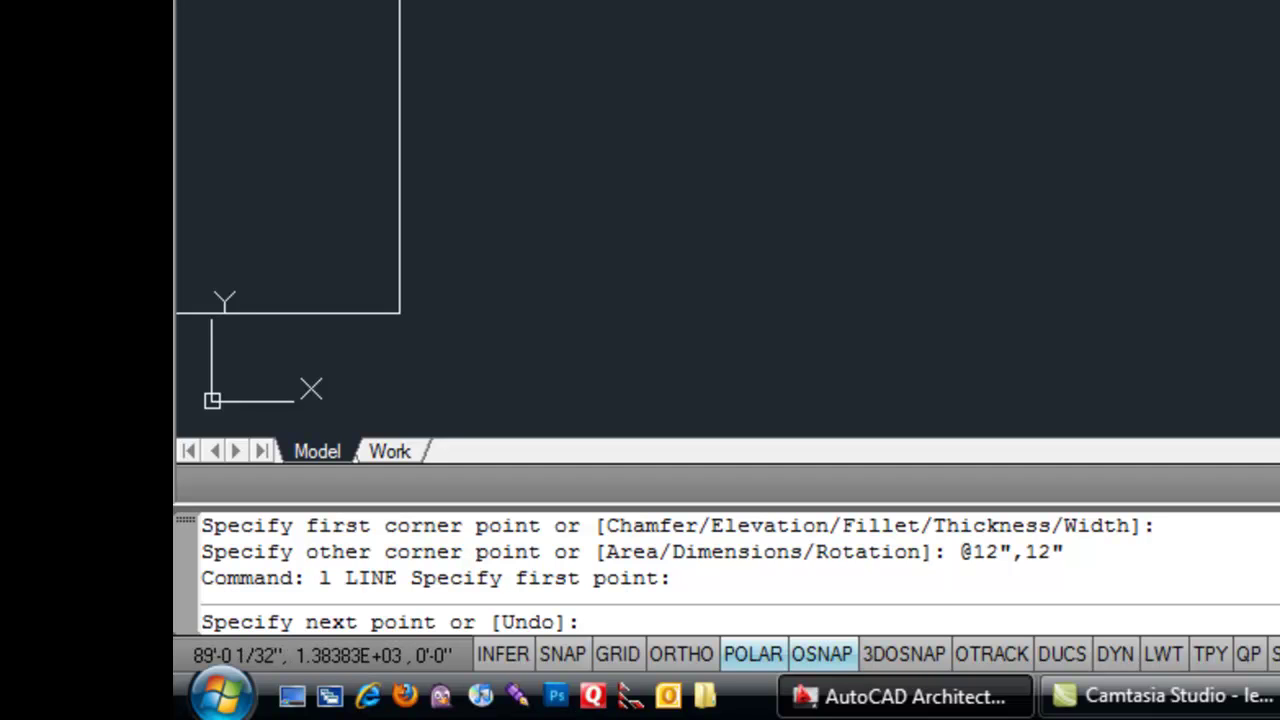
{"action": "type", "text": "@24\""}
{"action": "type", "text": "<"}
{"action": "type", "text": "13.5"}
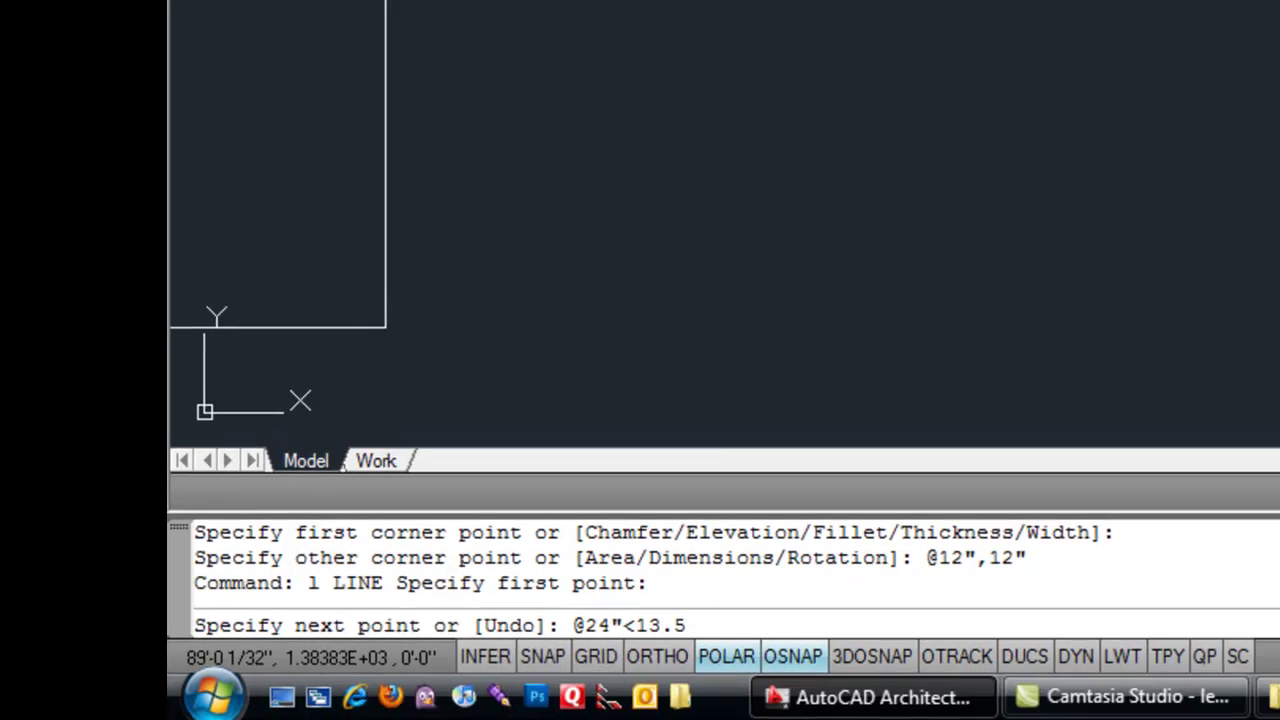
{"action": "key", "text": "Return"}
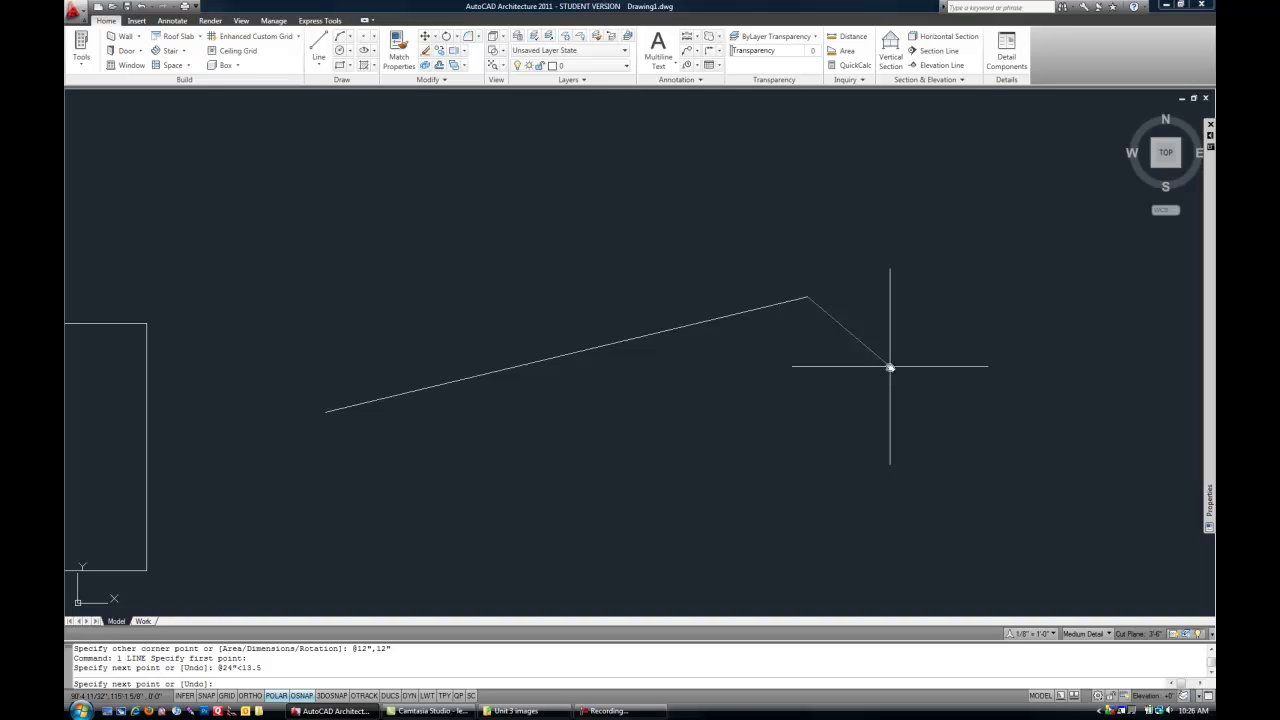
{"action": "key", "text": "Return"}
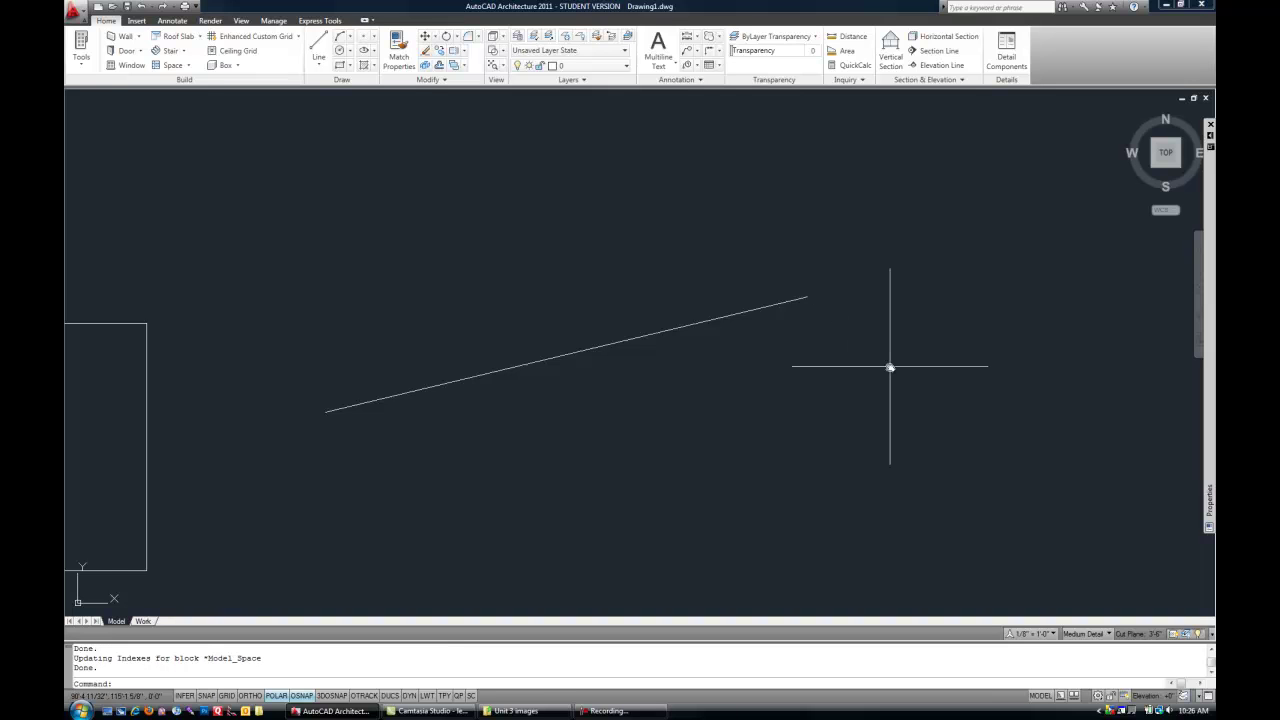
{"action": "key", "text": "ctrl+Tab"}
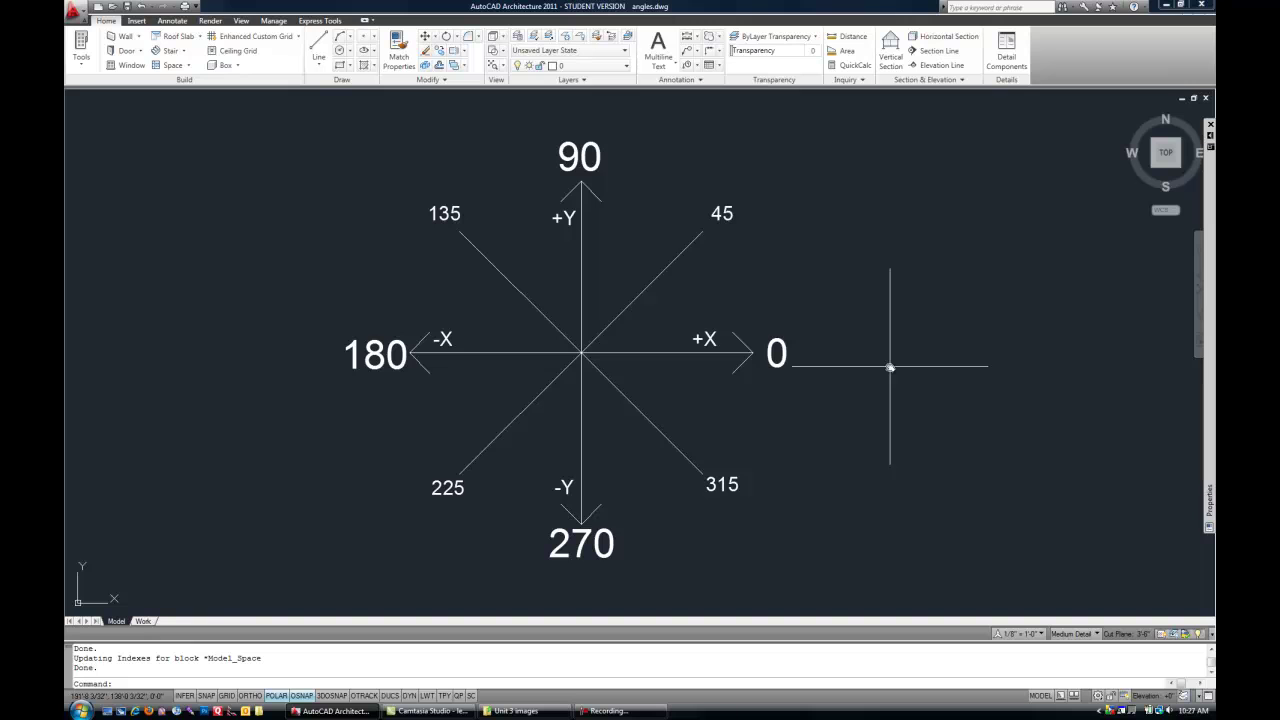
{"action": "key", "text": "ctrl+Tab"}
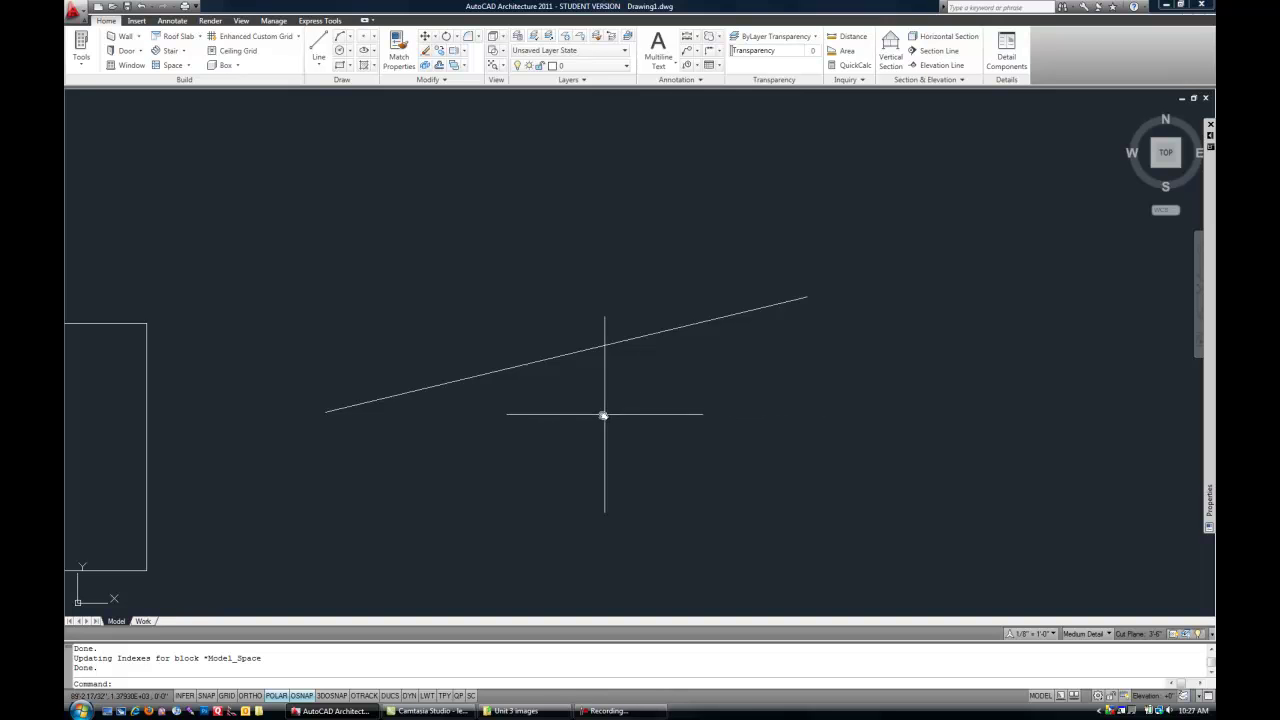
- Start a new line below the sloped line and begin entering a 3'6 length
{"action": "type", "text": "1"}
{"action": "key", "text": "Return"}
{"action": "left_click", "coordinate": [511, 460]}
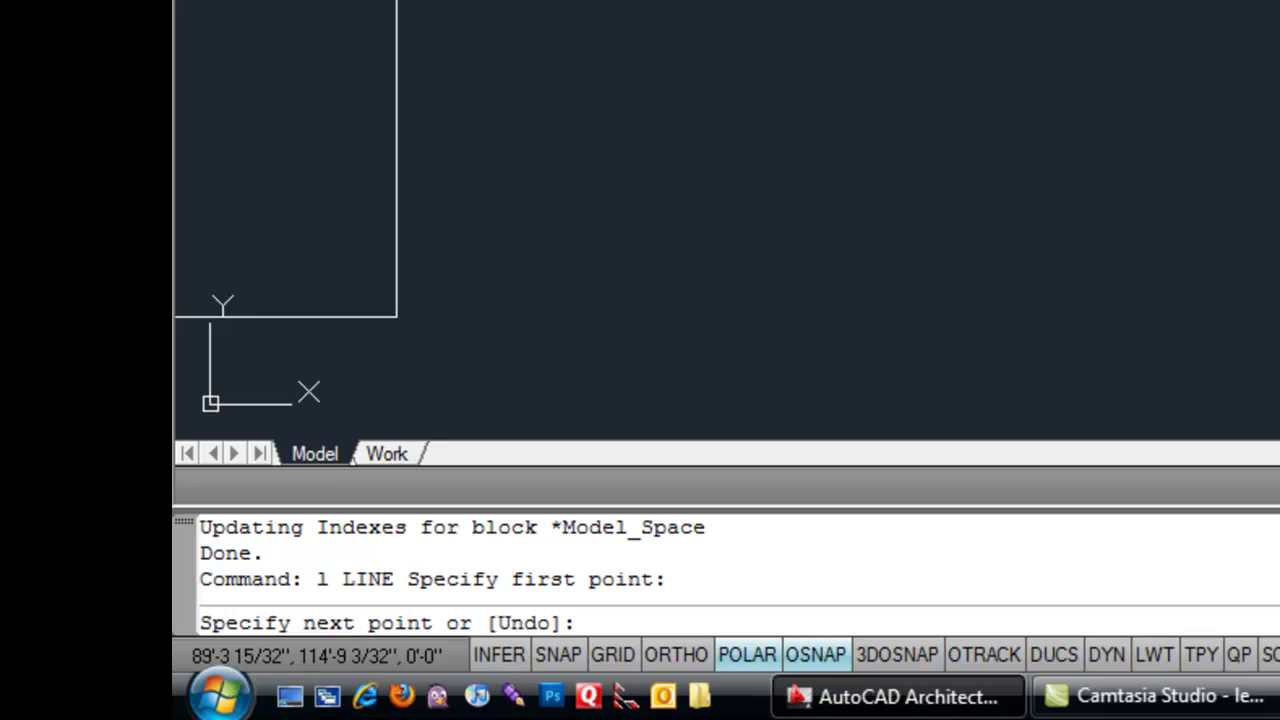
{"action": "type", "text": "3'"}
{"action": "type", "text": "6"}
{"action": "type", "text": "\""}
{"action": "key", "text": "BackSpace"}
{"action": "type", "text": ".5"}
{"action": "key", "text": "BackSpace"}
- Try length entries up to 3'6-3/4, cancel the unfinished line, and show the line-type choices
{"action": "type", "text": "75"}
{"action": "key", "text": "BackSpace"}
{"action": "key", "text": "BackSpace"}
{"action": "key", "text": "BackSpace"}
{"action": "type", "text": "3/4"}
{"action": "key", "text": "BackSpace"}
{"action": "key", "text": "BackSpace"}
{"action": "key", "text": "BackSpace"}
{"action": "type", "text": "-3/4"}
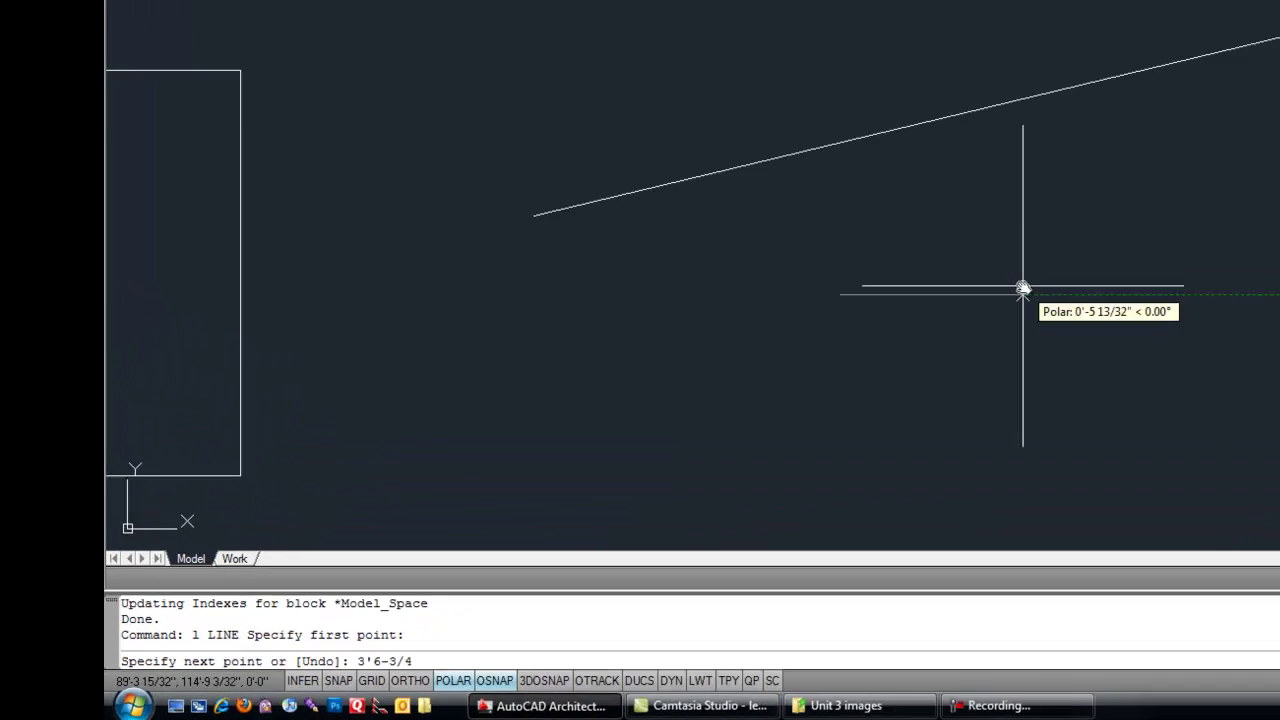
{"action": "key", "text": "Escape"}
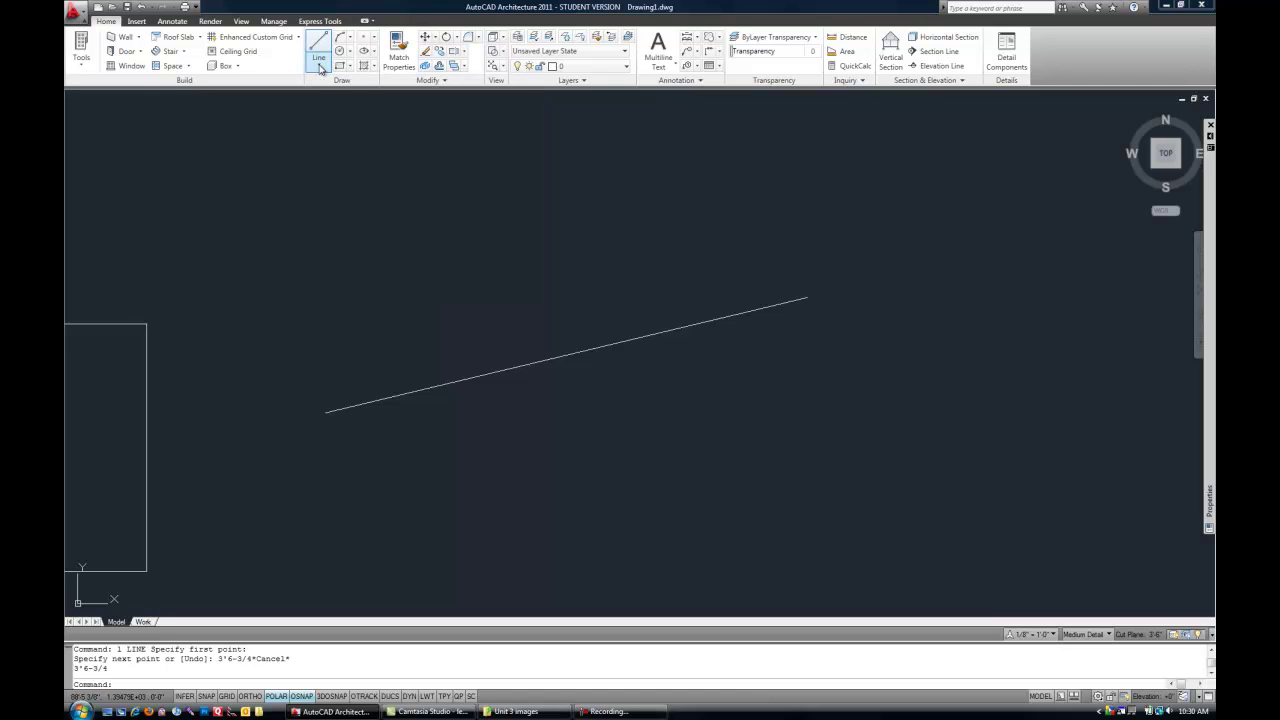
{"action": "left_click", "coordinate": [320, 66]}
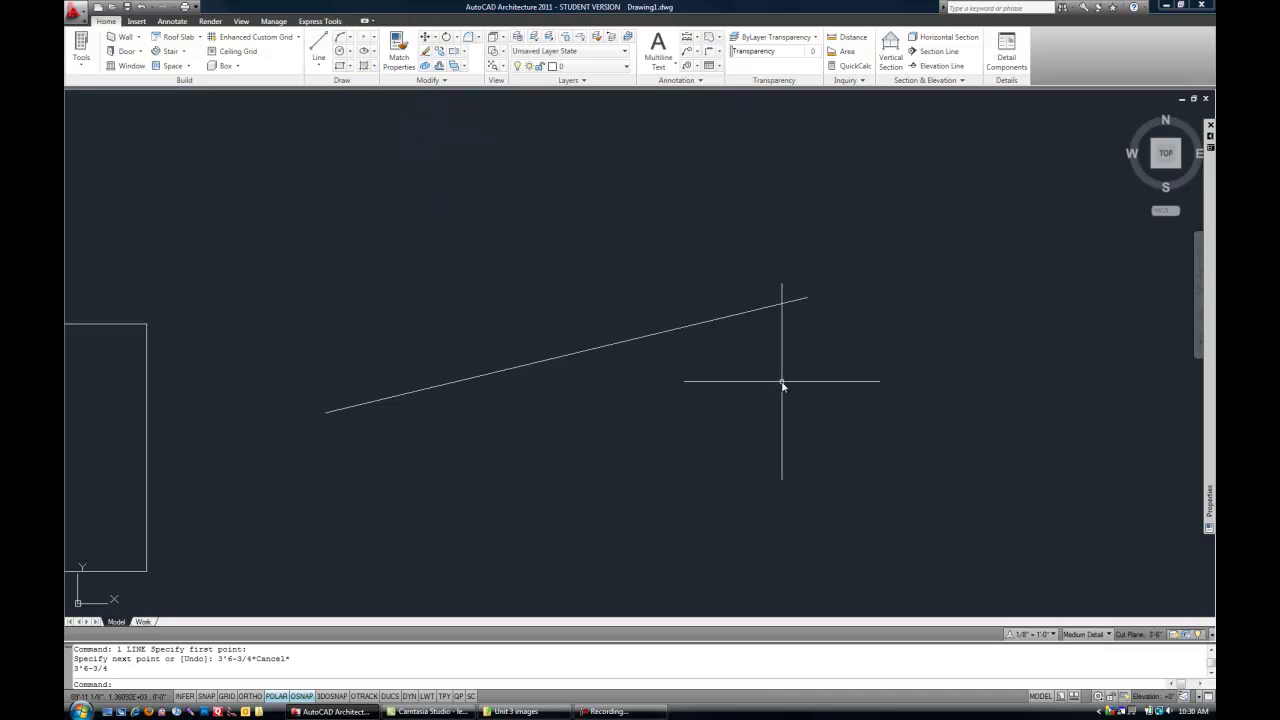
- Start a polyline with PL and zoom out to prepare its start point
{"action": "type", "text": "pl"}
{"action": "key", "text": "Return"}
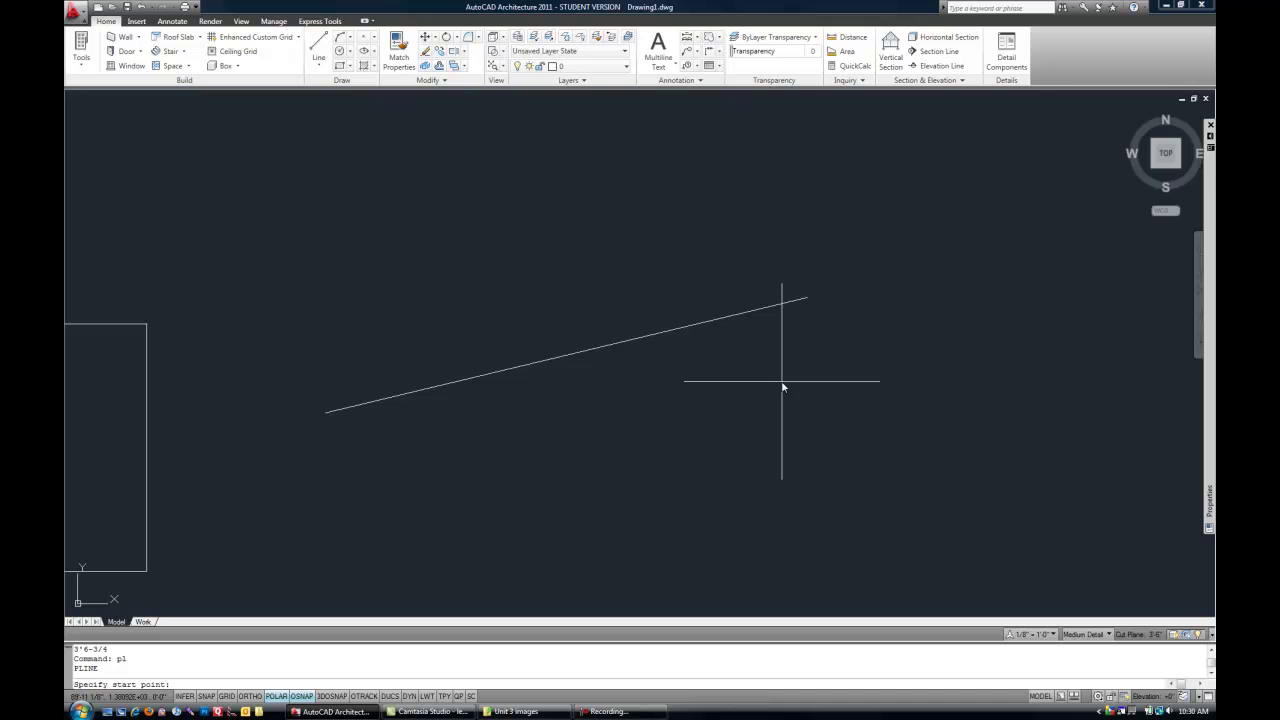
{"action": "scroll", "coordinate": [716, 413], "scroll_direction": "down", "scroll_amount": 3}
- Draw a three-segment polyline rising right, dropping straight down, then angling back down-left
{"action": "left_click", "coordinate": [661, 326]}
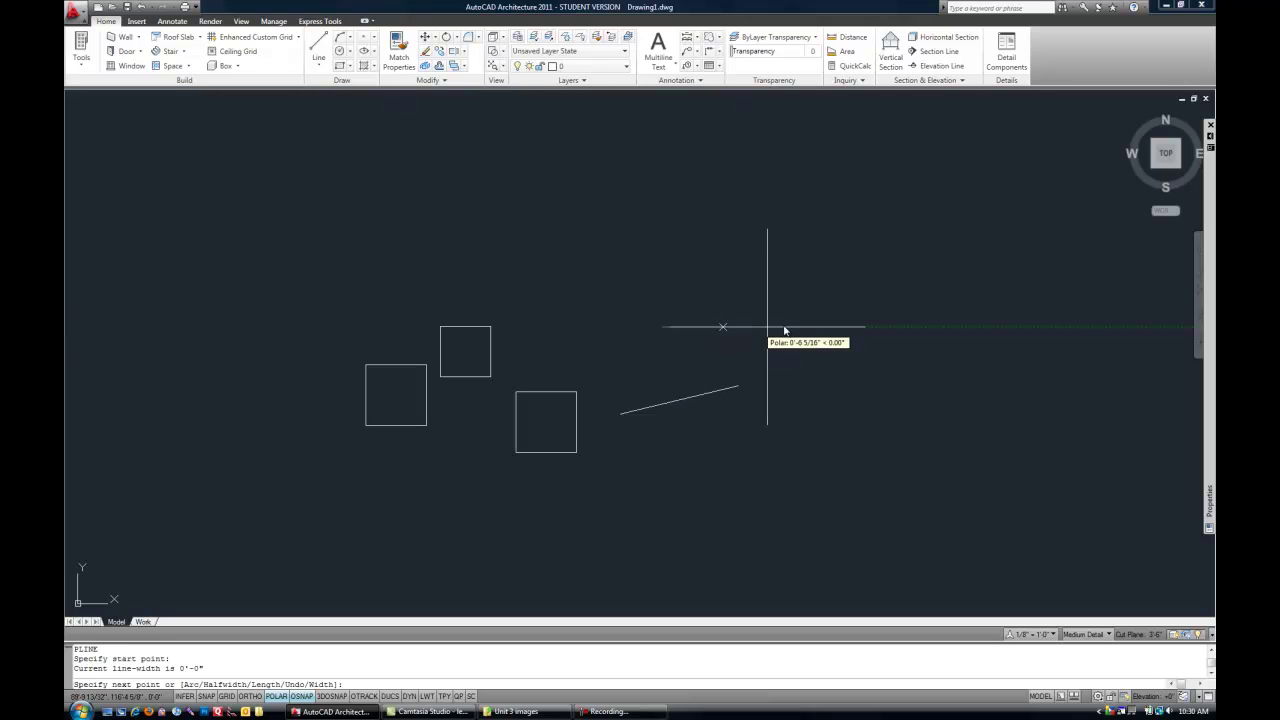
{"action": "left_click", "coordinate": [936, 251]}
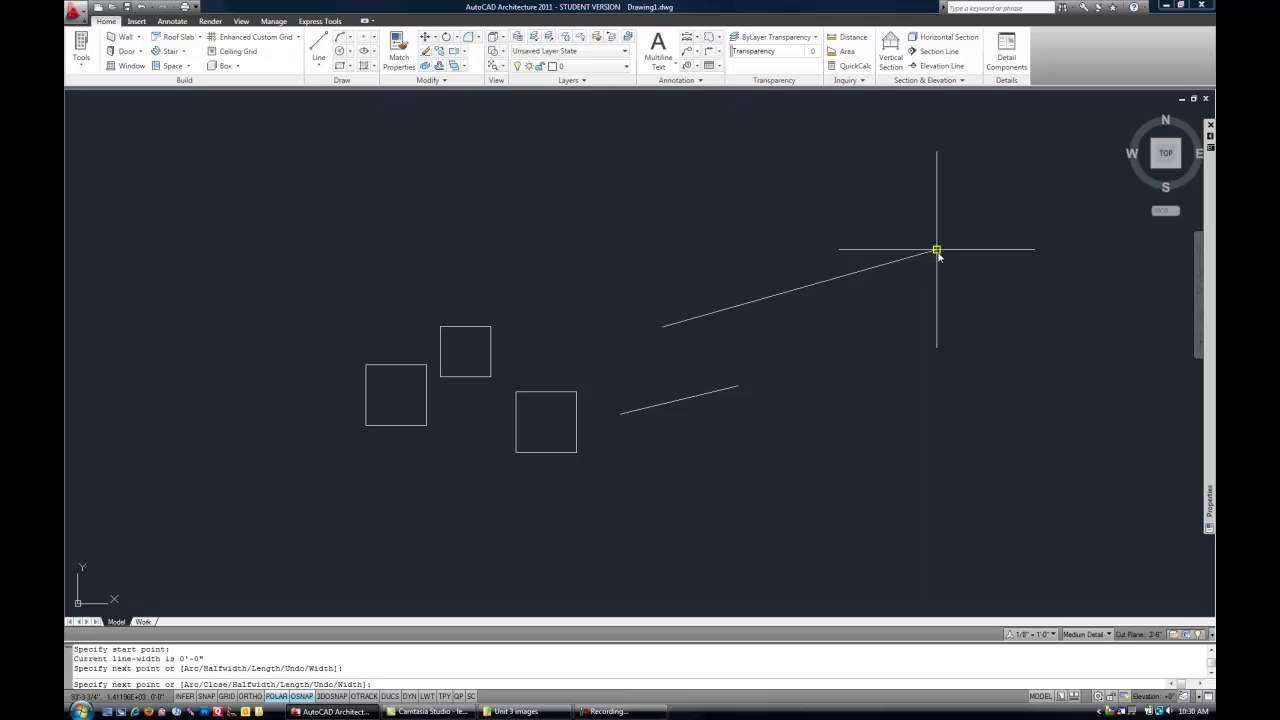
{"action": "left_click", "coordinate": [937, 368]}
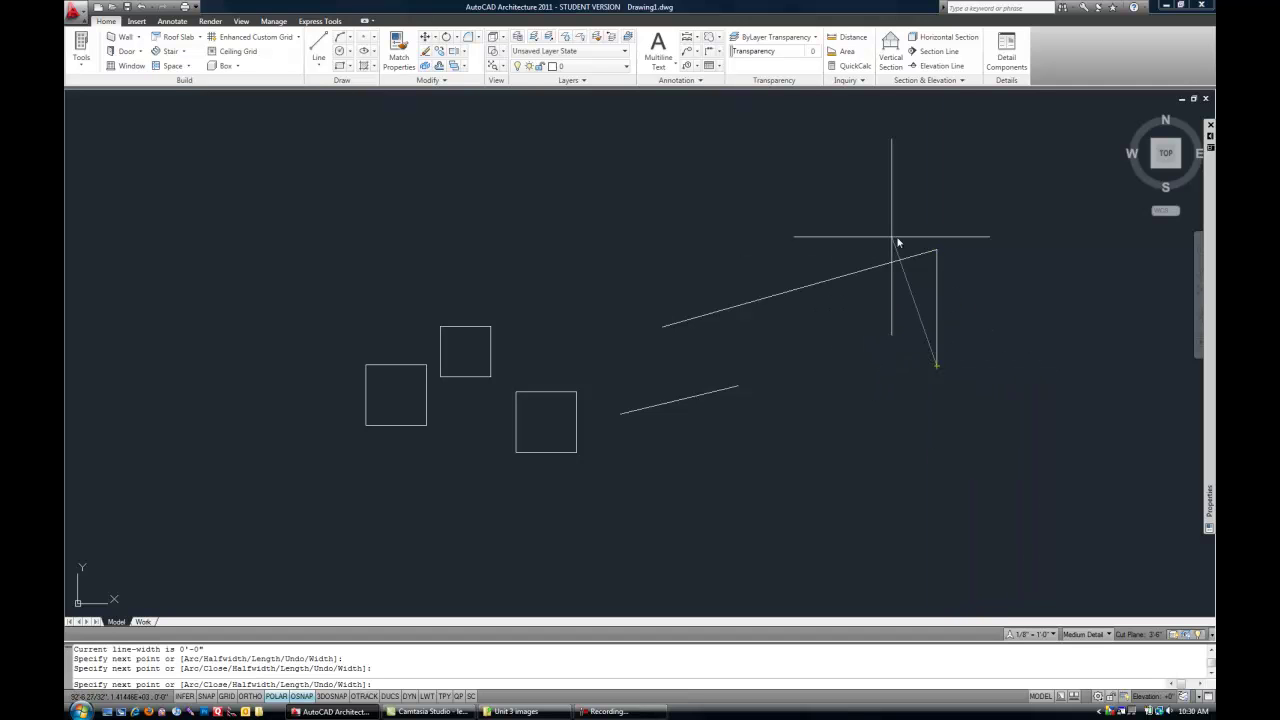
{"action": "left_click", "coordinate": [772, 435]}
{"action": "scroll", "coordinate": [846, 437], "scroll_direction": "up", "scroll_amount": 3}
{"action": "middle_click_drag", "start_coordinate": [846, 437], "coordinate": [702, 495]}
{"action": "scroll", "coordinate": [702, 495], "scroll_direction": "down", "scroll_amount": 2}
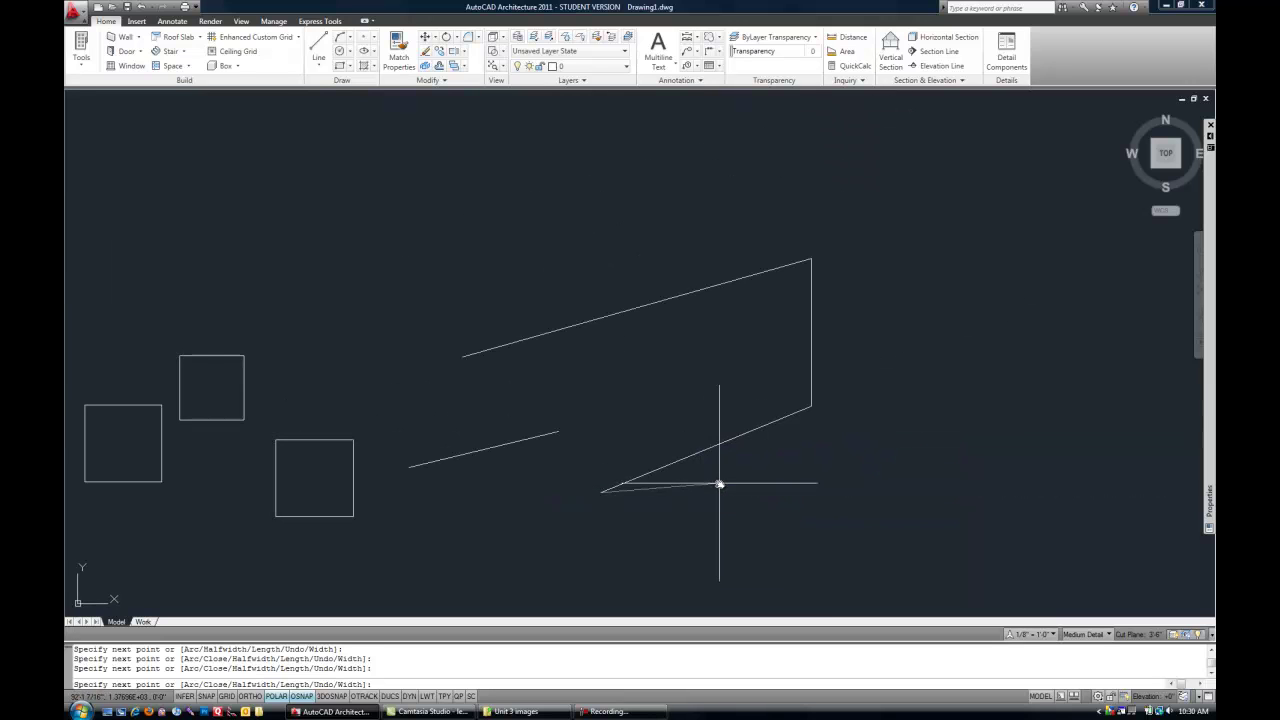
{"action": "key", "text": "Escape"}
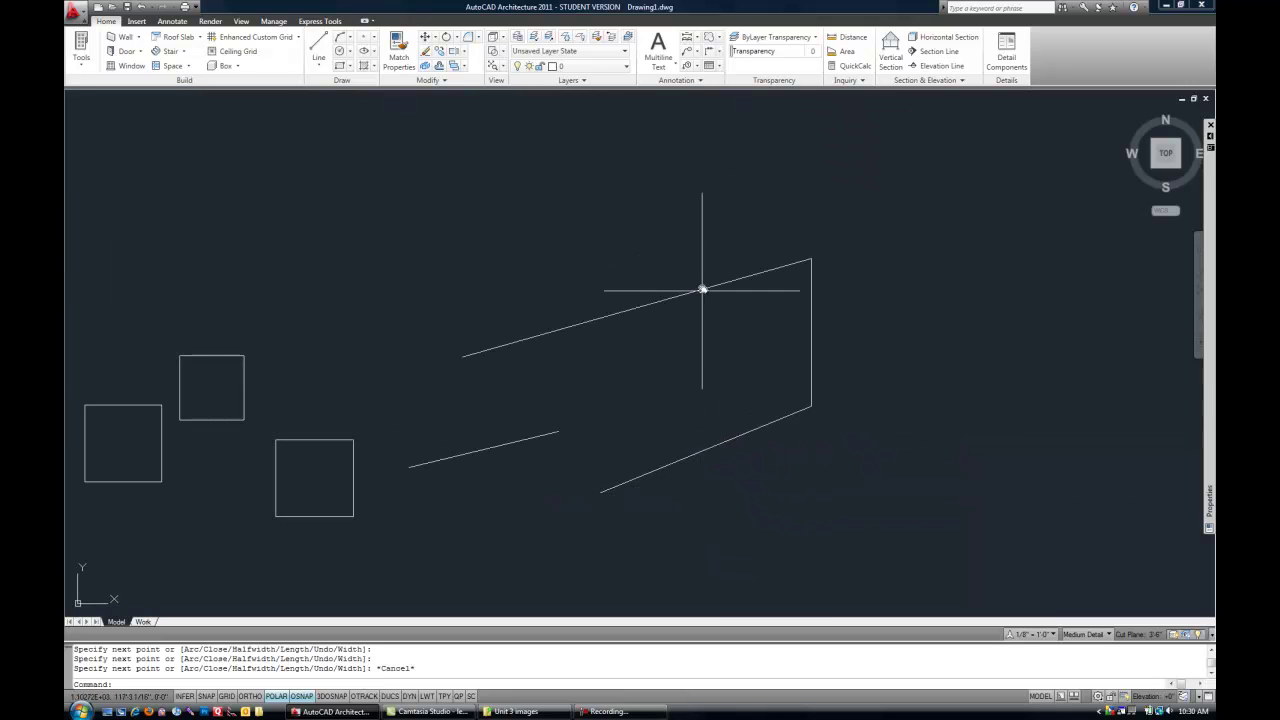
- Select the three-segment polyline so its blue grips appear
{"action": "left_click", "coordinate": [720, 285]}
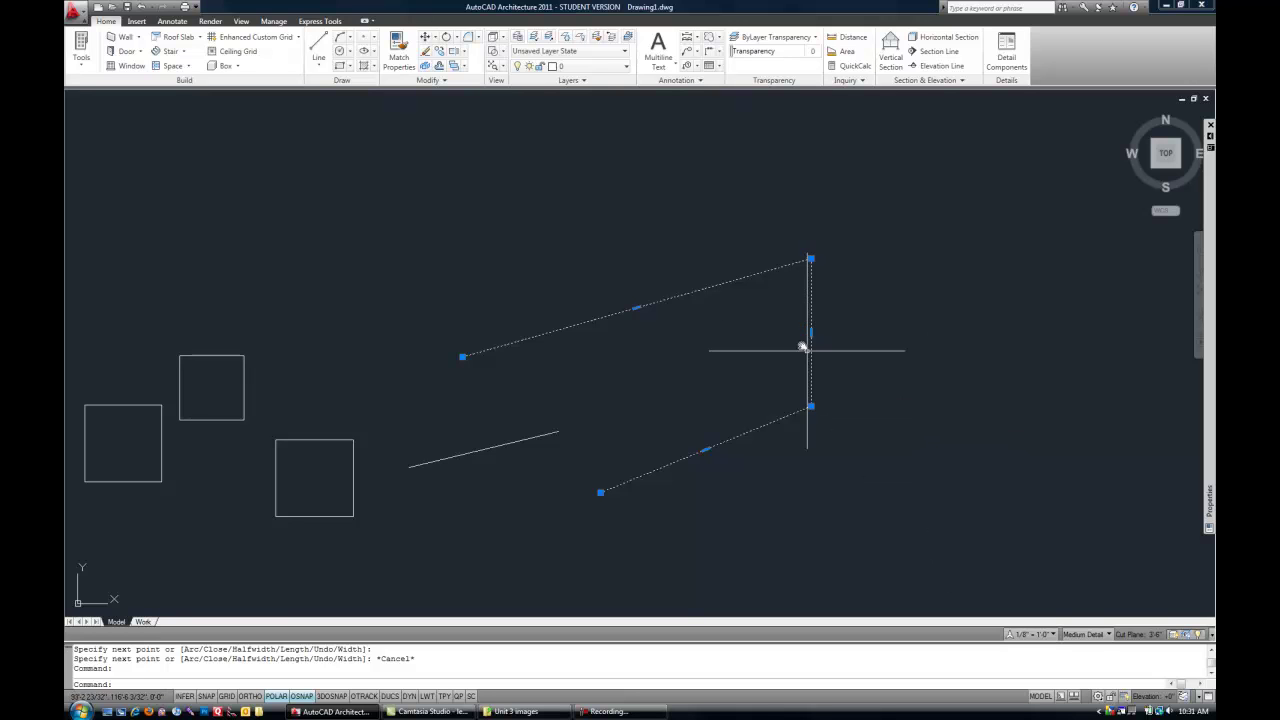
- Move the polyline's left endpoint grip upward and drag the upper-right vertex to new spots
{"action": "left_click", "coordinate": [462, 356]}
{"action": "left_click", "coordinate": [452, 277]}
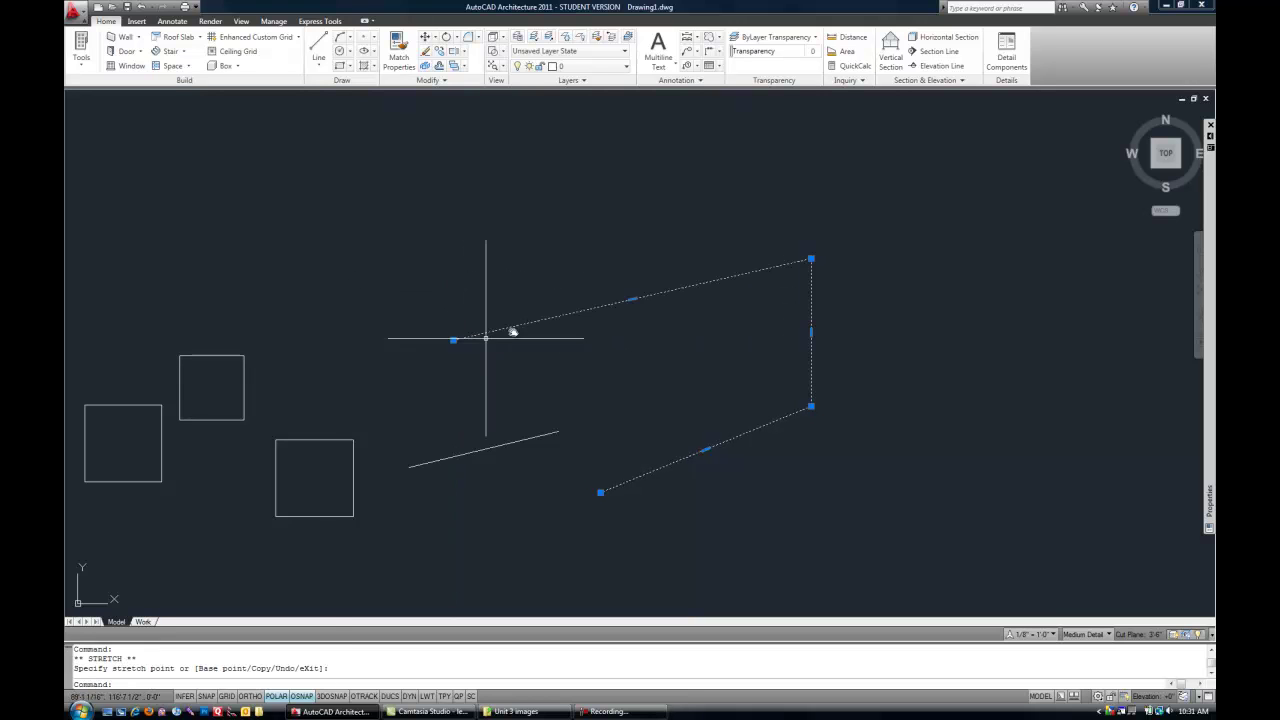
{"action": "left_click", "coordinate": [811, 262]}
{"action": "left_click", "coordinate": [727, 201]}
{"action": "left_click", "coordinate": [727, 201]}
{"action": "left_click", "coordinate": [846, 243]}
- Keep repositioning the top vertex grip until it settles, slanting the former vertical edge
{"action": "left_click", "coordinate": [846, 243]}
{"action": "left_click", "coordinate": [787, 298]}
{"action": "left_click", "coordinate": [789, 297]}
{"action": "left_click", "coordinate": [758, 270]}
{"action": "left_click", "coordinate": [758, 270]}
{"action": "left_click", "coordinate": [739, 313]}
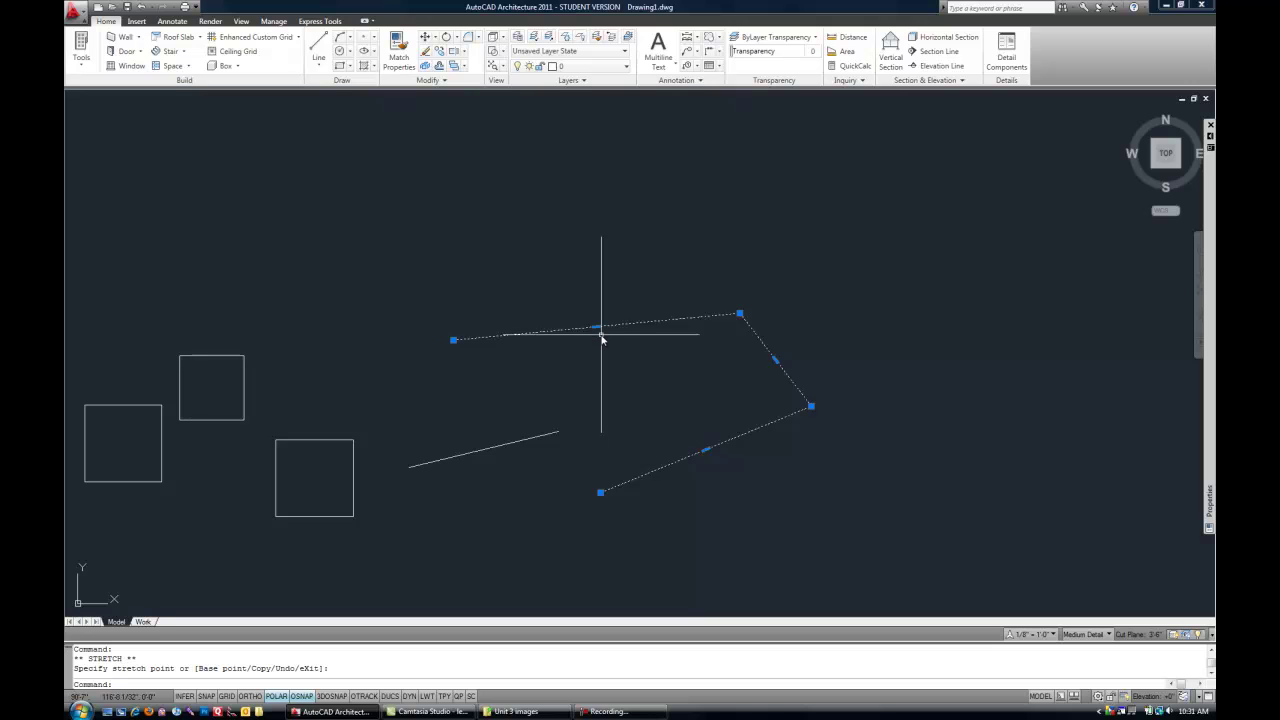
{"action": "scroll", "coordinate": [595, 350], "scroll_direction": "up", "scroll_amount": 6}
{"action": "scroll", "coordinate": [580, 308], "scroll_direction": "down", "scroll_amount": 5}
- Add a vertex on the long left segment with Add Vertex and raise it into a peak
{"action": "mouse_move", "coordinate": [581, 308]}
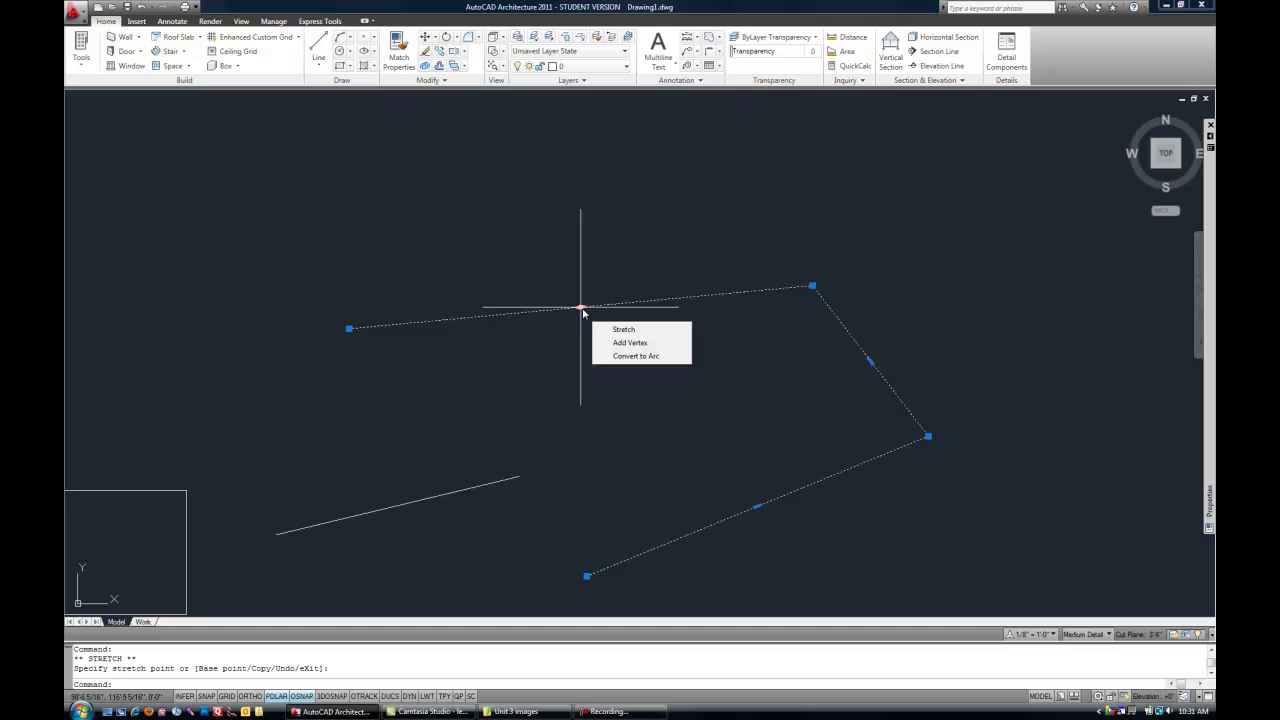
{"action": "left_click", "coordinate": [624, 347]}
{"action": "left_click", "coordinate": [538, 236]}
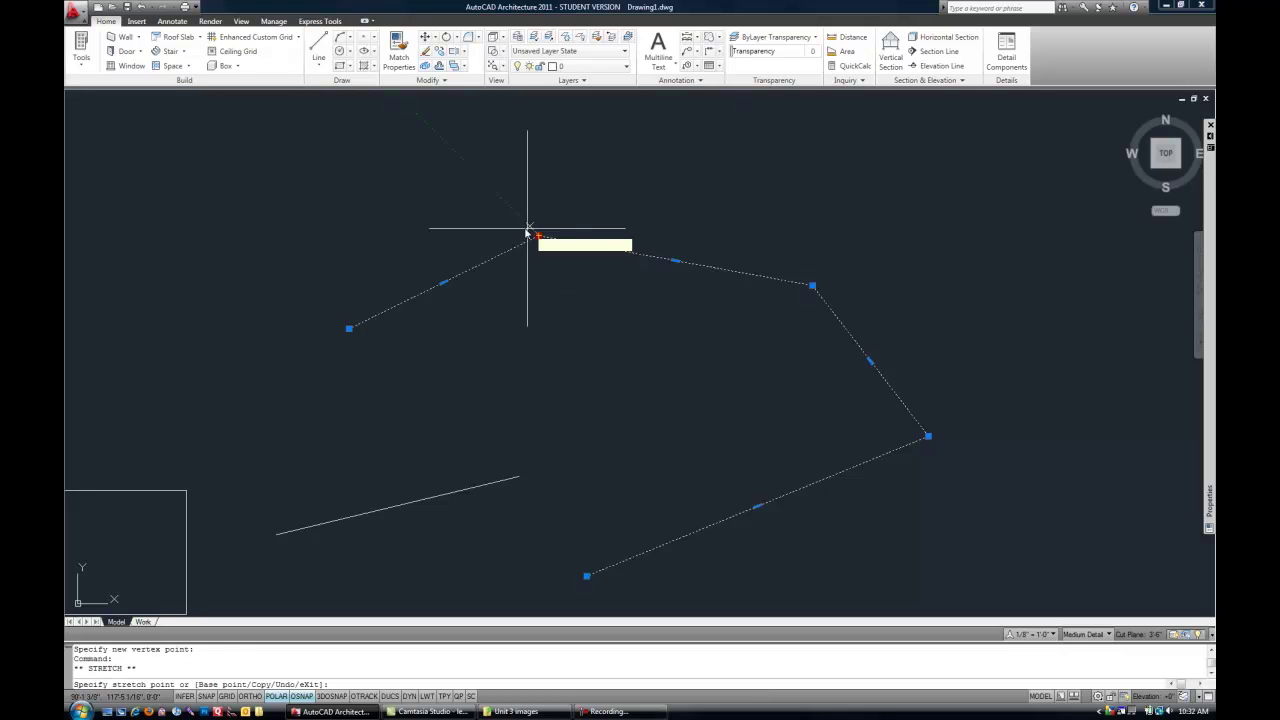